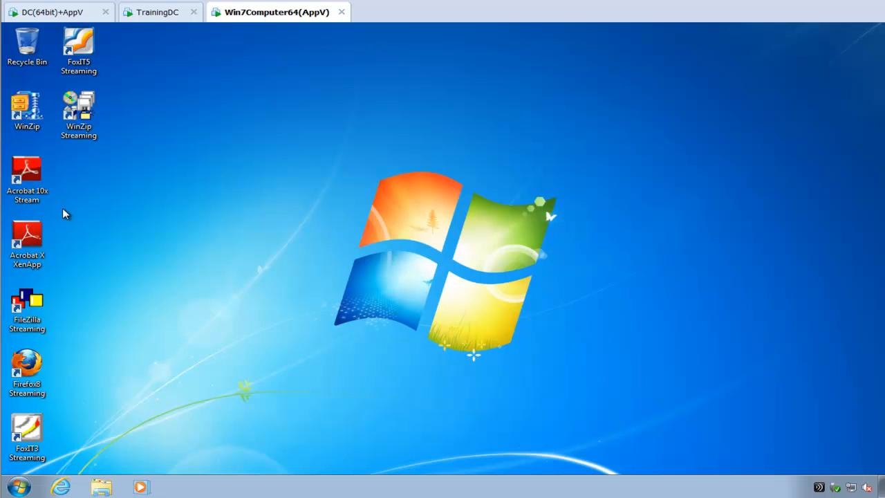
double_click(32, 116)
click(78, 114)
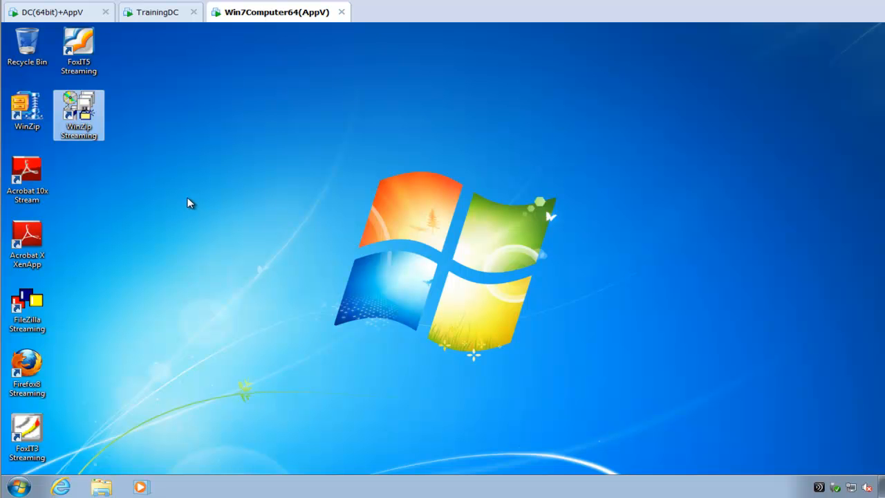
On the DC(64bit)+AppV machine, create a GPO named "Lock down WinZip for all users" linked to the West Sales Users OU.
click(71, 15)
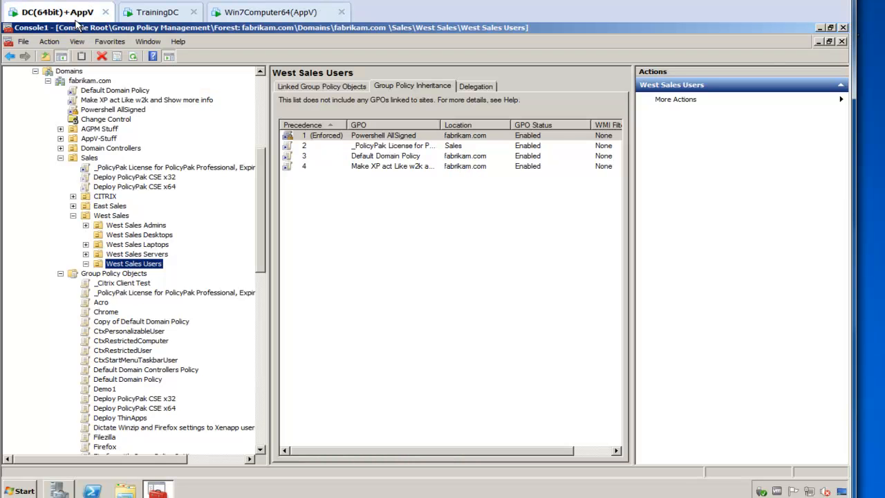
right_click(149, 267)
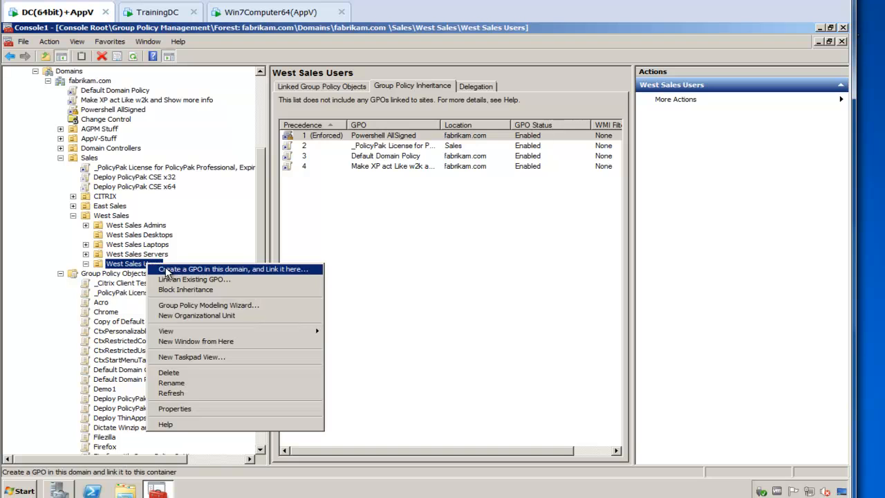
click(214, 269)
text(Lock)
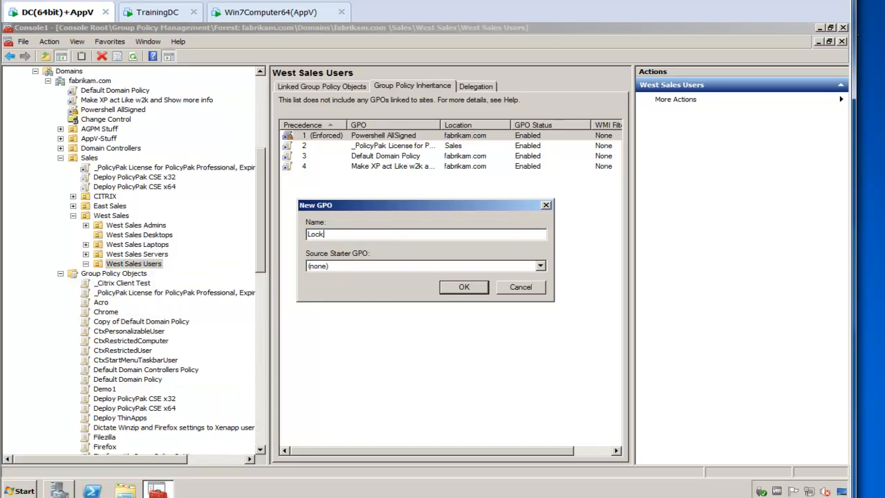
text( down WinZip for all users)
key(Return)
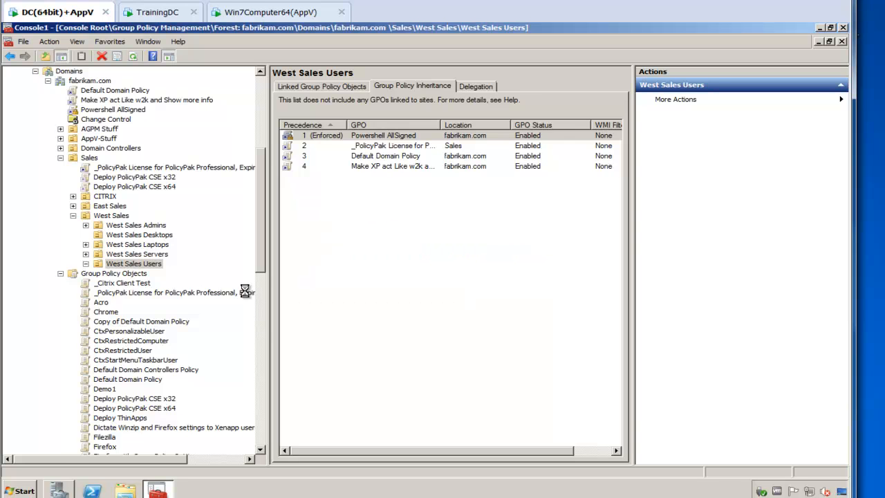
Edit the new GPO, add PolicyPak for WinZip 14 and 15 under User Configuration's PolicyPak Applications, and open the entry's settings.
right_click(180, 274)
click(195, 281)
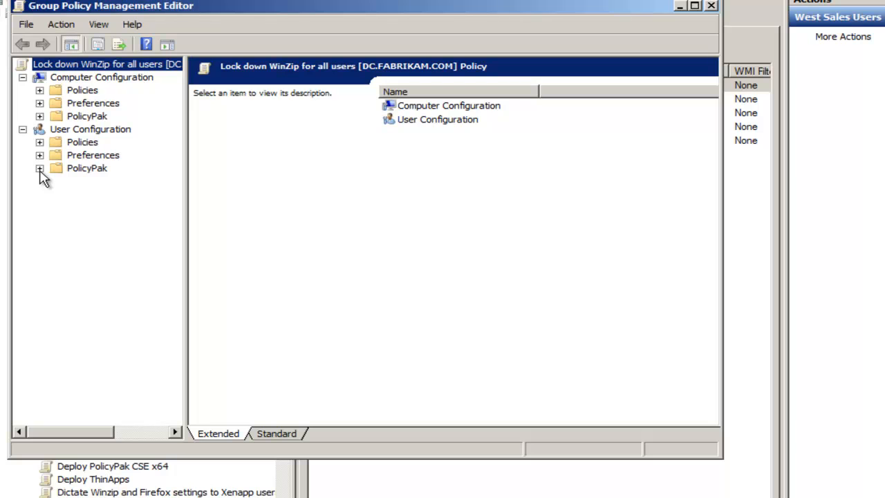
click(80, 196)
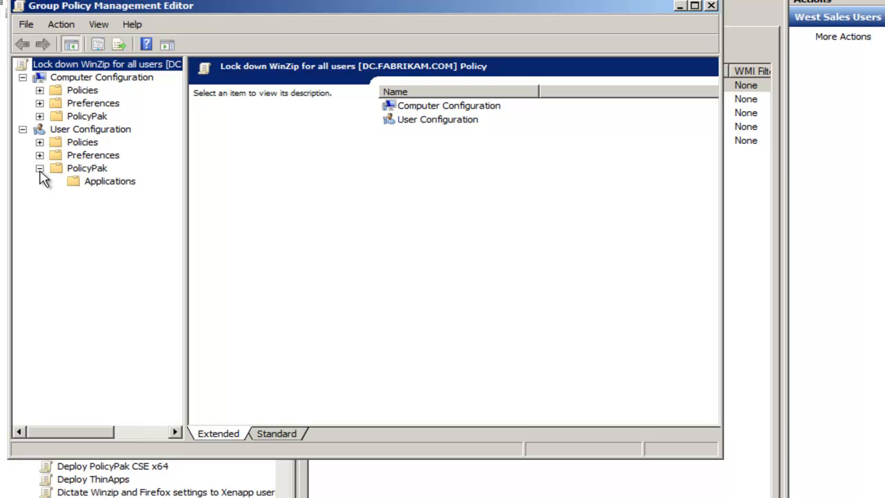
click(106, 185)
right_click(105, 188)
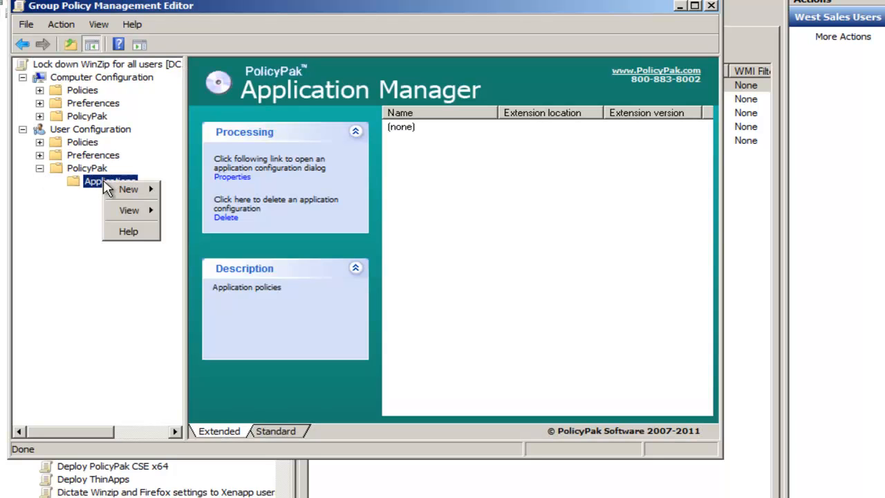
mouse_move(130, 190)
mouse_move(197, 189)
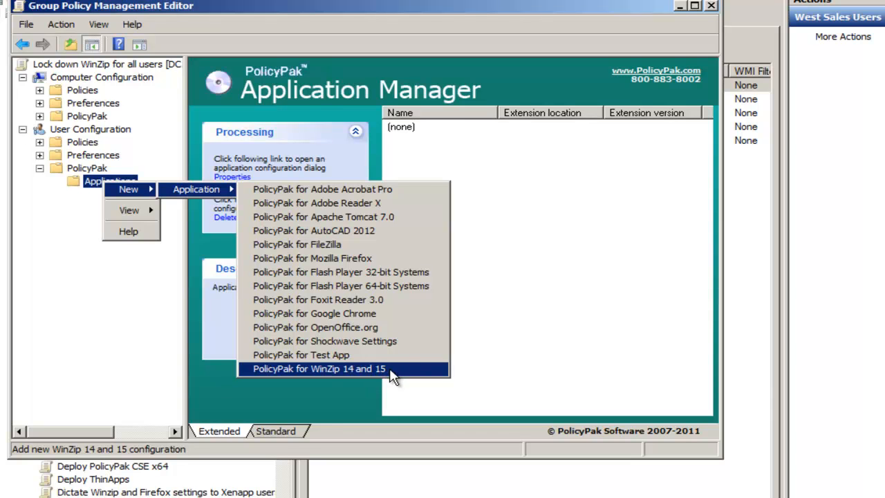
click(391, 372)
double_click(404, 128)
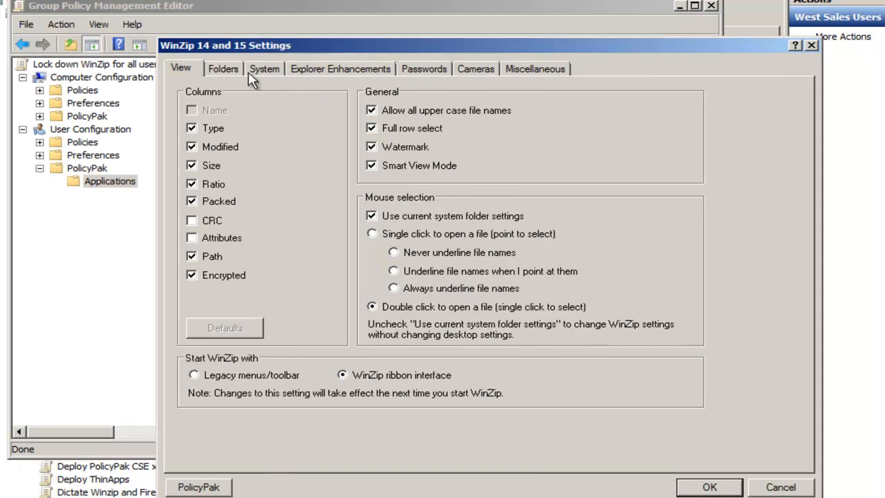
Look through the Folders, System, Explorer Enhancements, Passwords, Cameras and Miscellaneous pages of the WinZip policy settings.
click(235, 79)
click(264, 76)
click(322, 72)
click(423, 72)
click(471, 72)
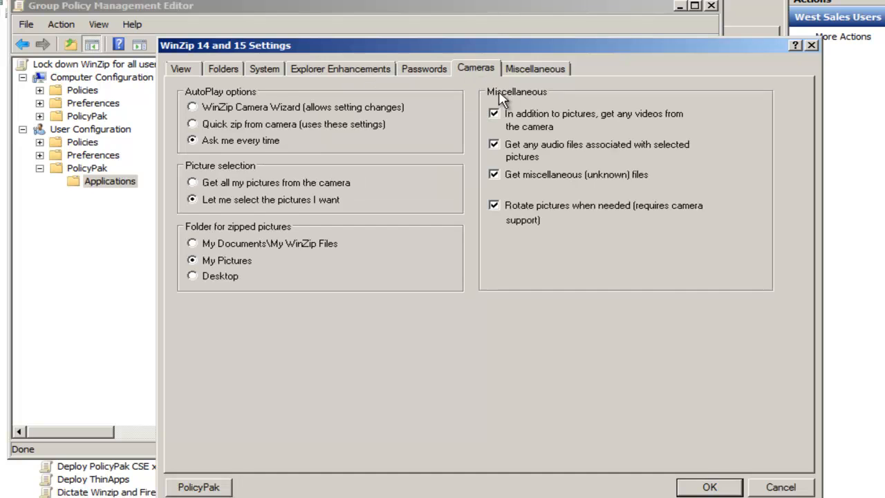
click(520, 72)
Set the minimum password length to 11 characters and disable its corresponding control in the target application.
click(427, 72)
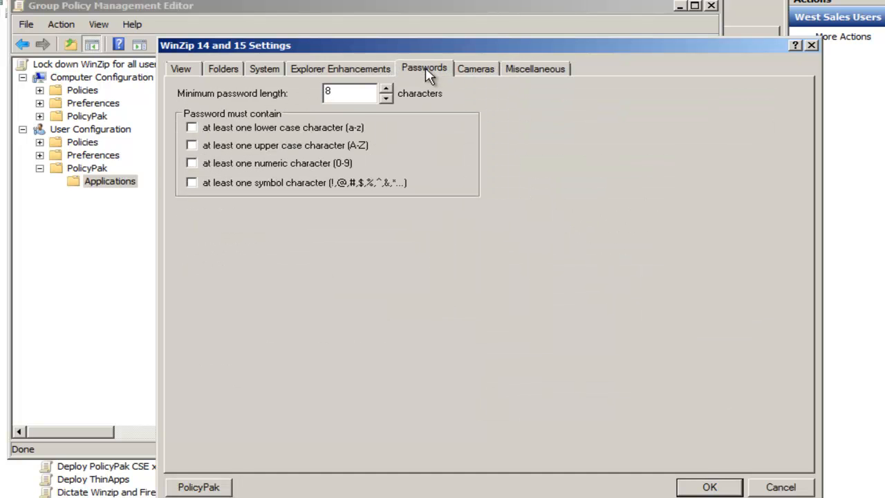
drag(352, 91, 304, 94)
text(11)
right_click(360, 97)
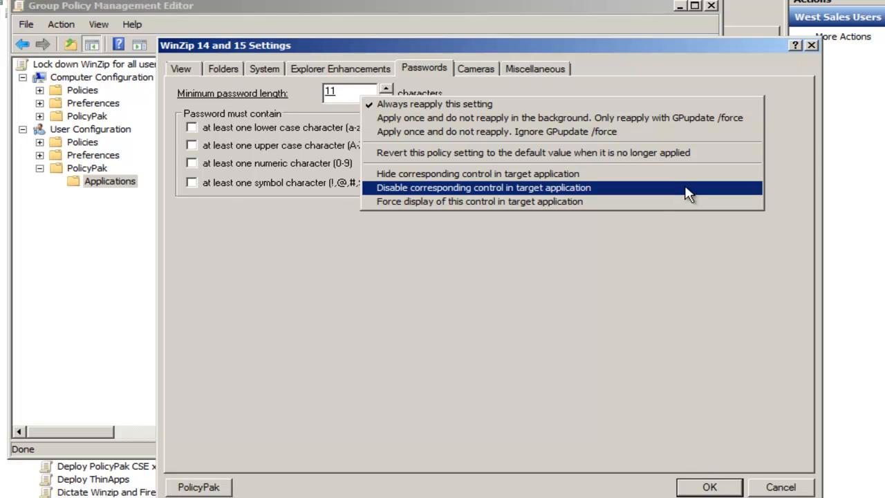
click(620, 196)
Require passwords to contain at least one lower case, upper case, numeric and symbol character.
click(356, 129)
click(353, 145)
click(332, 166)
click(334, 184)
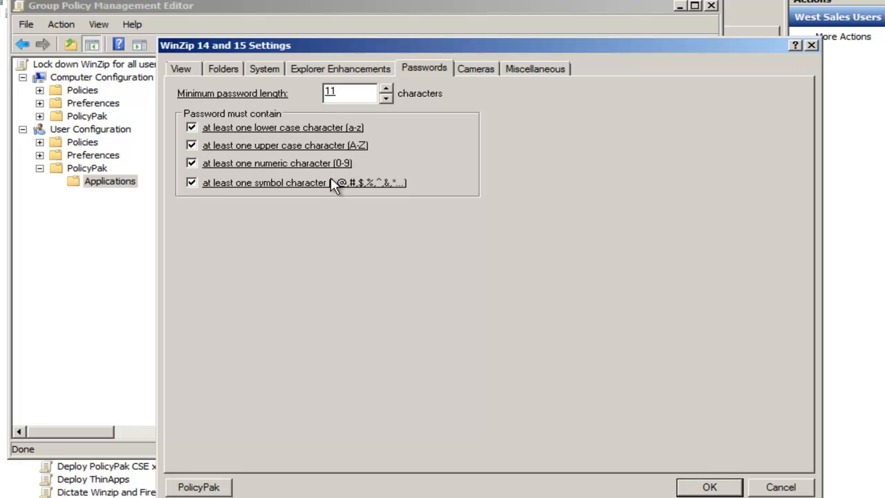
Disable the numeric character requirement's control in the target application and hide the control for the symbol character requirement.
right_click(316, 168)
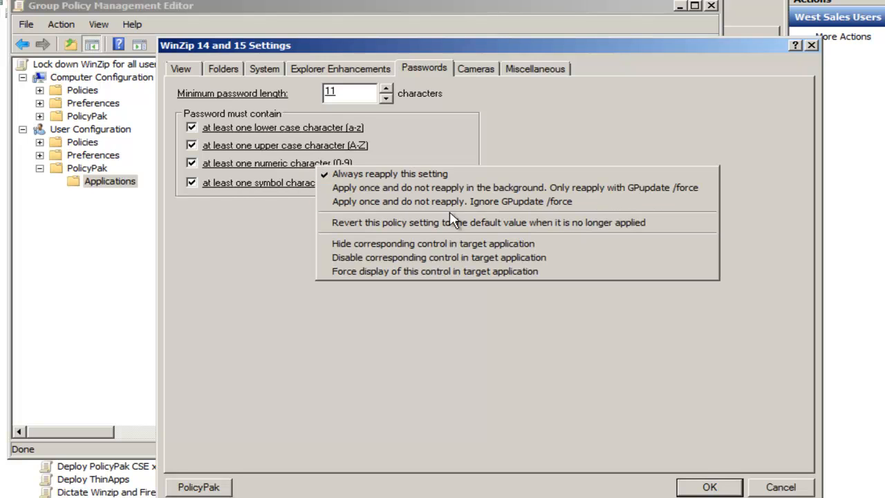
click(508, 257)
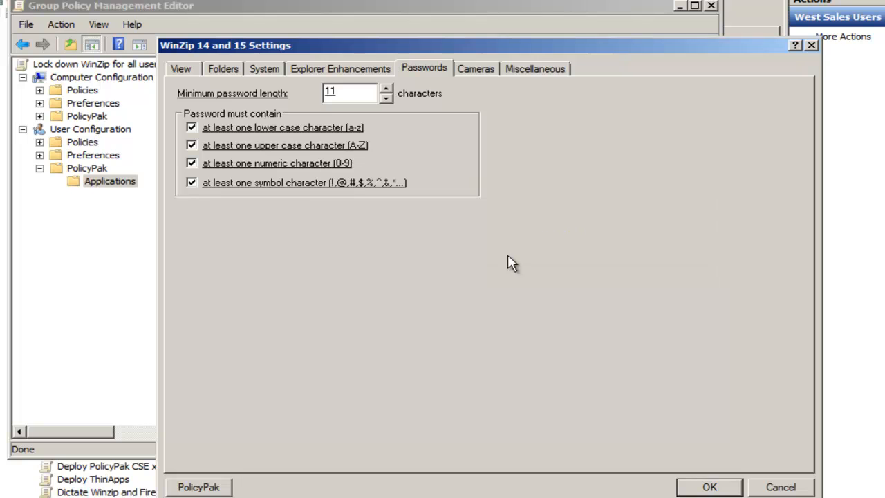
right_click(368, 186)
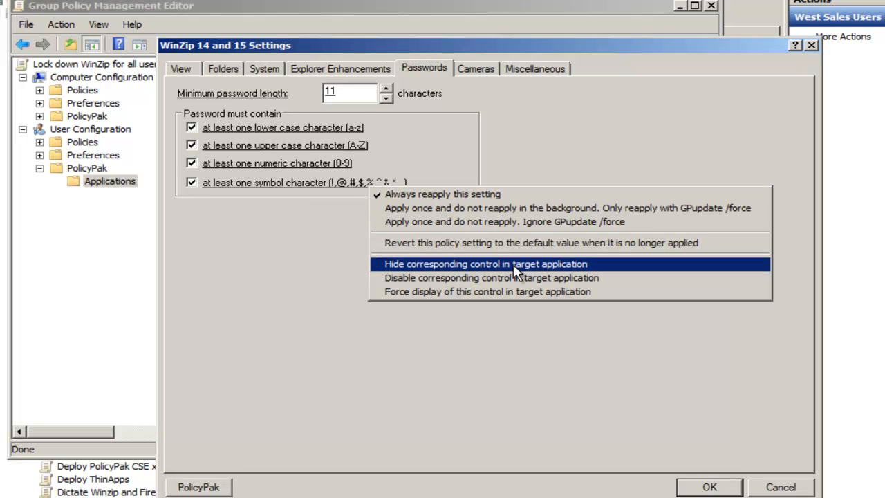
click(593, 266)
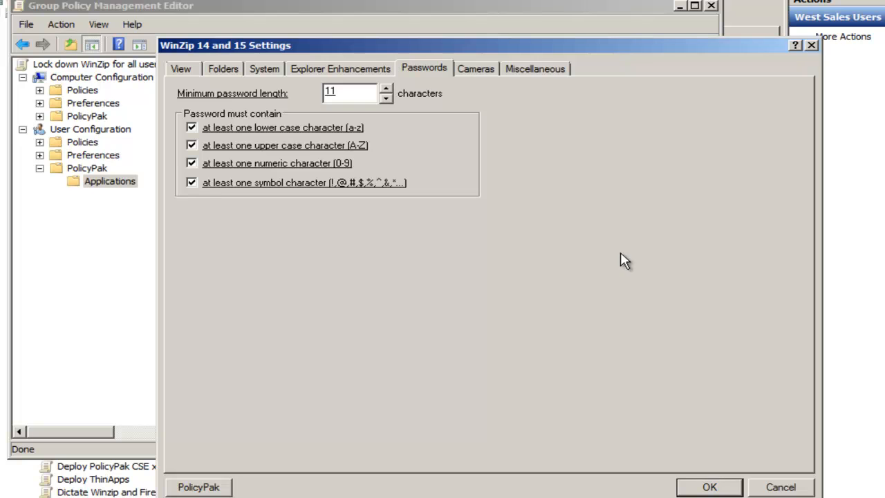
Apply "Disable whole tab in target application" to the Cameras settings and accept the WinZip policy configuration.
click(476, 71)
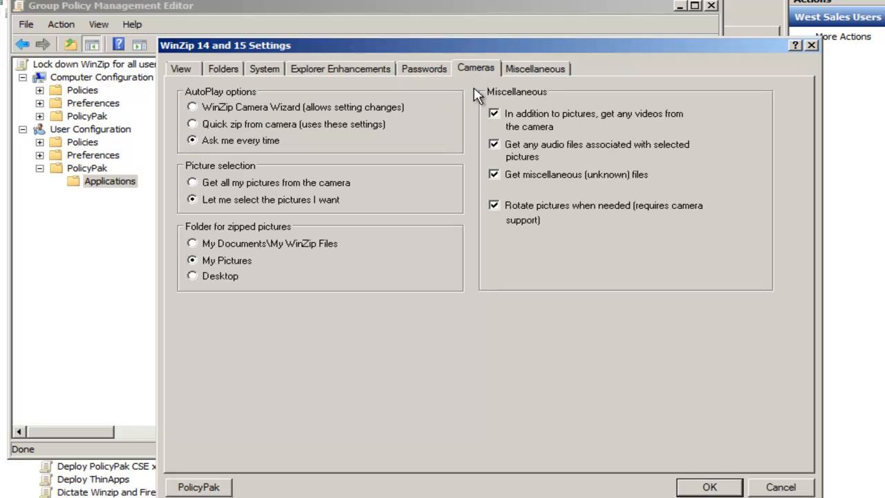
right_click(474, 88)
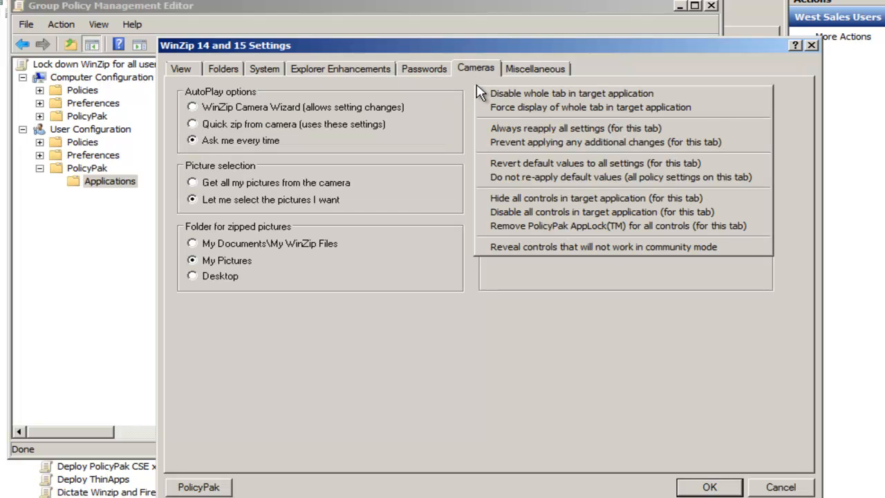
click(675, 97)
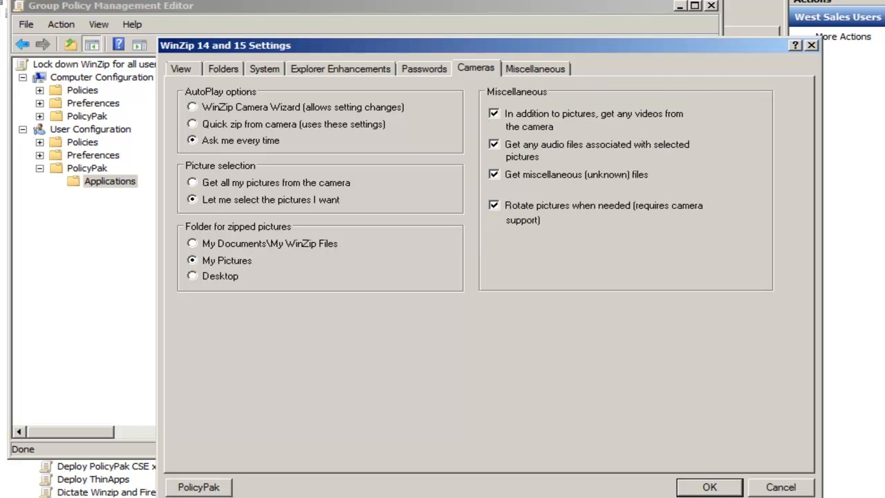
click(711, 492)
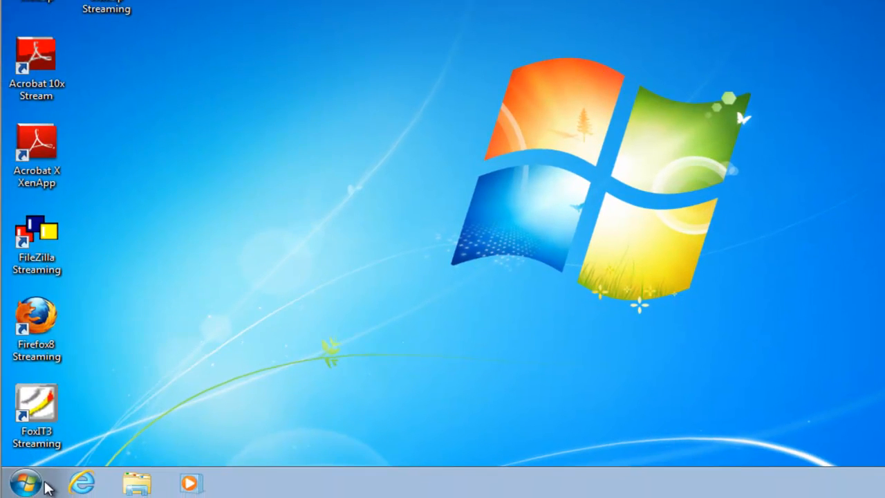
On the Win7Computer64(AppV) machine, open a Command Prompt, run gpupdate, and move its window clear of the desktop shortcuts.
click(24, 482)
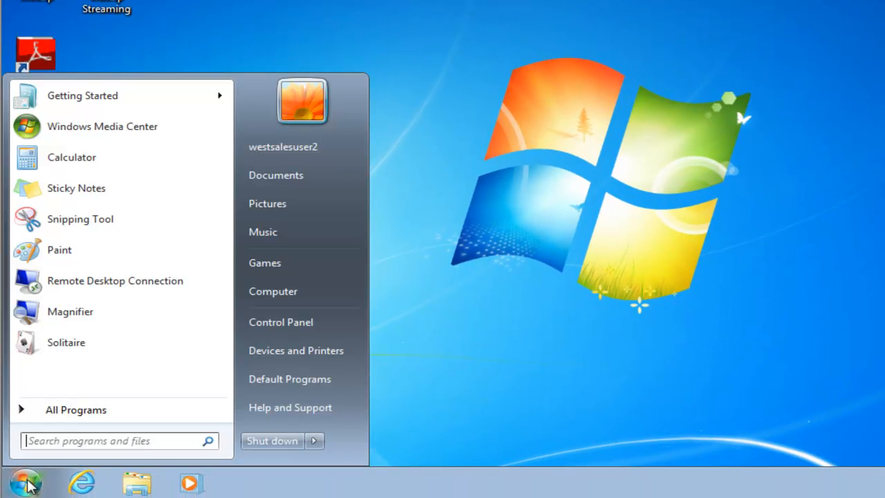
click(59, 423)
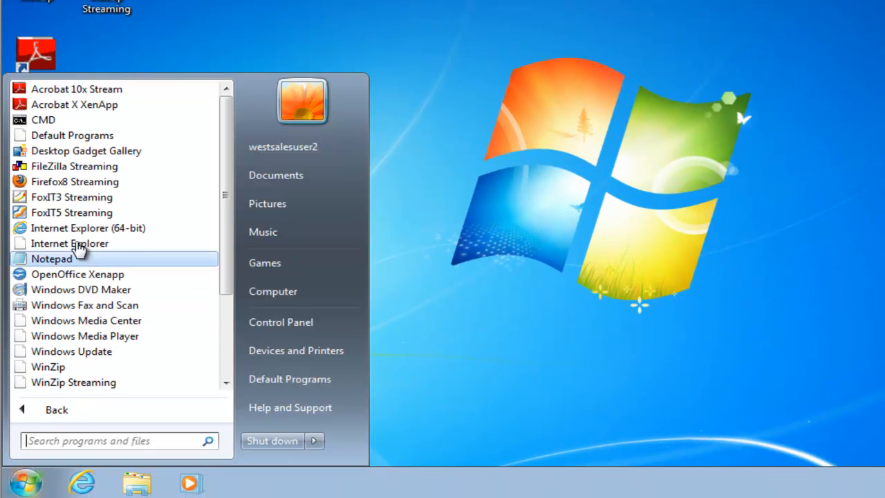
scroll(76, 266, down, 3)
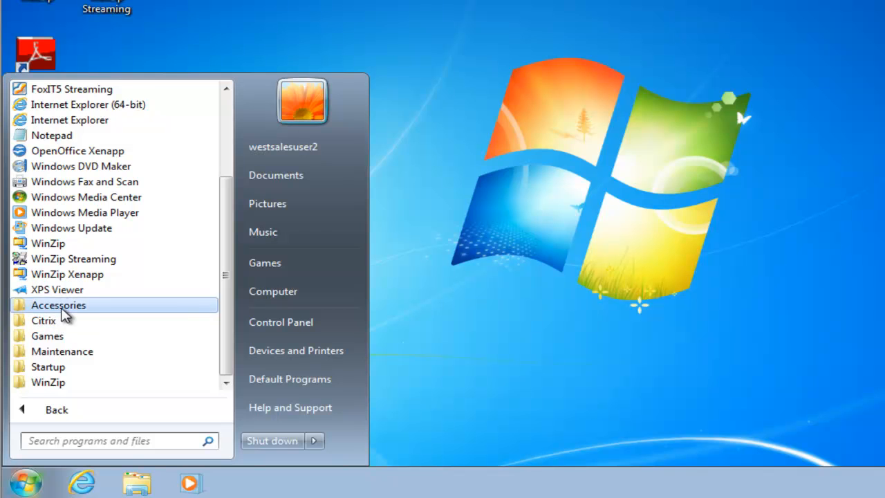
click(62, 309)
click(81, 123)
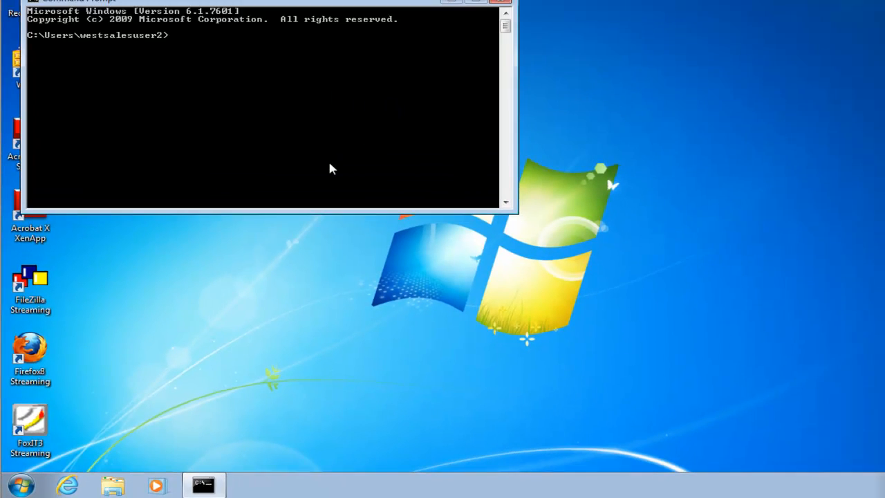
text(gpupdate)
key(Return)
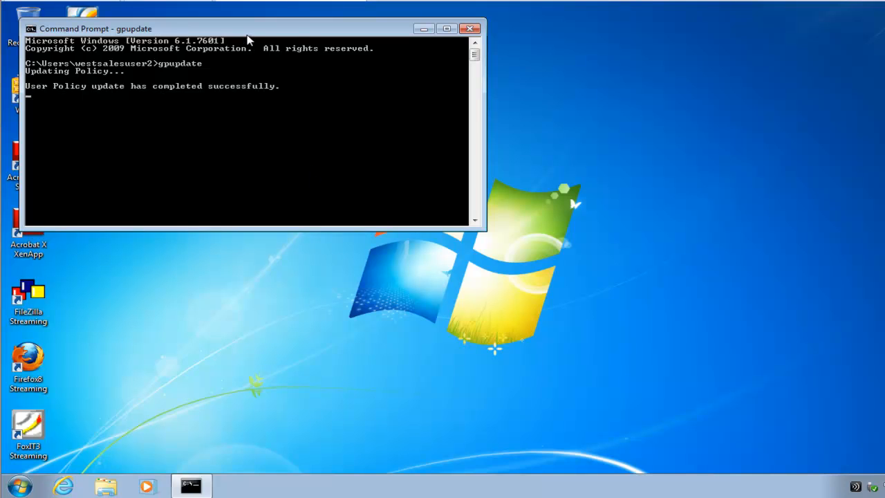
drag(246, 34, 428, 163)
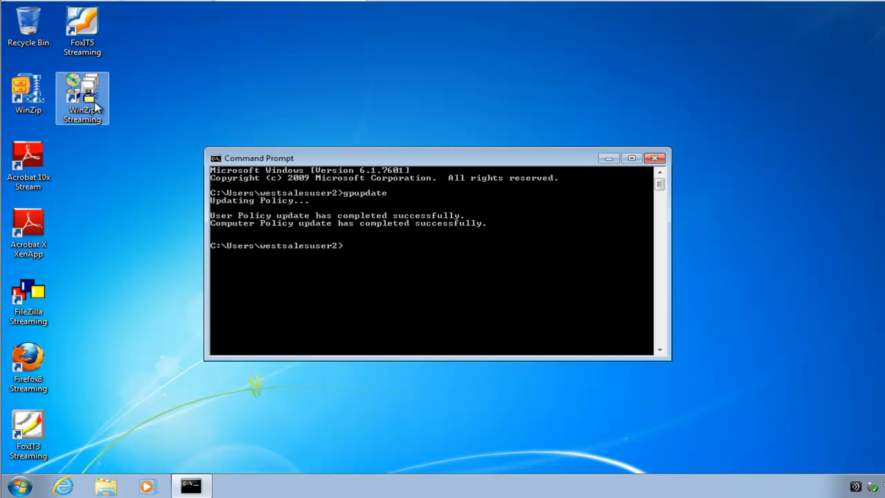
Launch WinZip, dismiss the Tip of the Day, and open WinZip's Configuration settings.
double_click(28, 91)
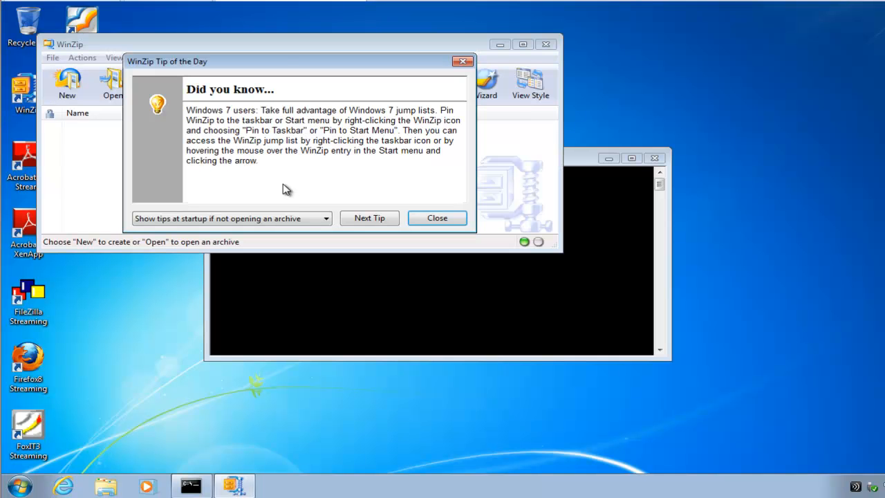
click(437, 218)
click(173, 58)
click(195, 72)
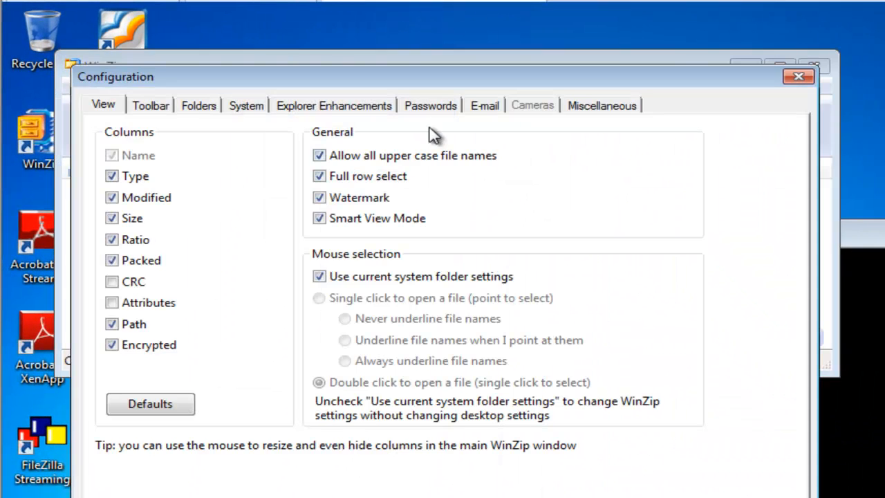
Check the Passwords, E-mail, Cameras and Miscellaneous configuration pages for the applied lockdown, and close WinZip.
click(293, 72)
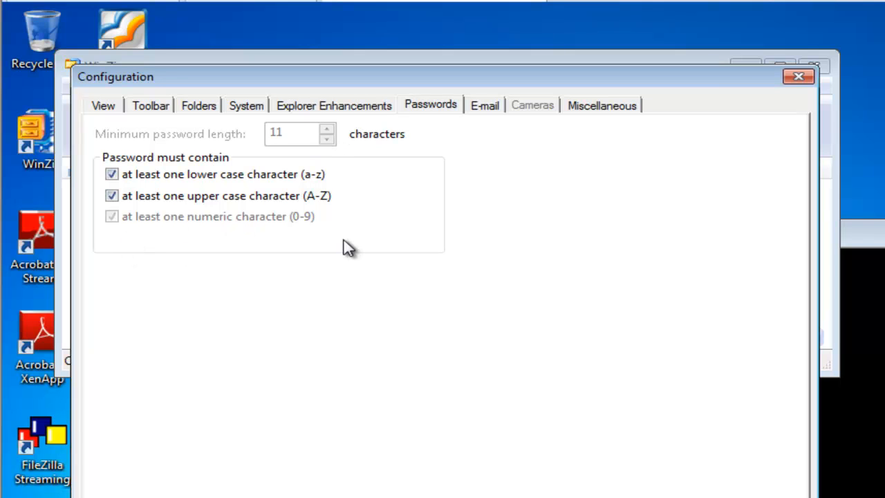
click(501, 104)
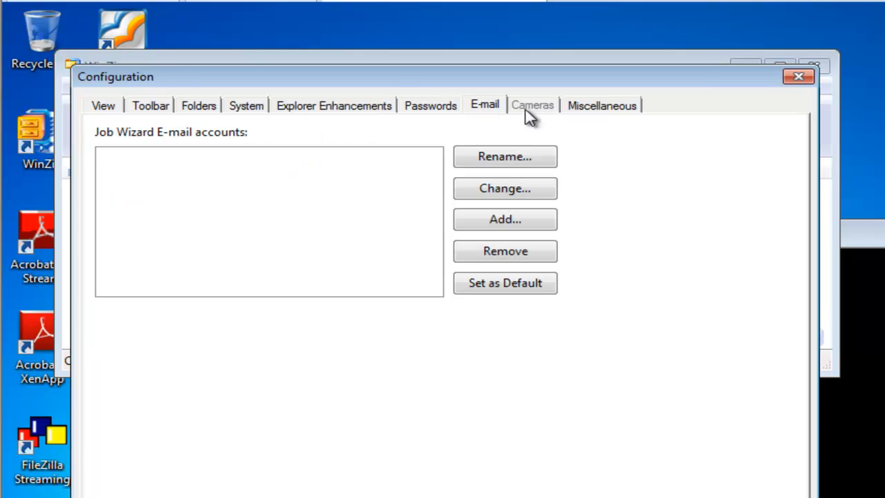
click(592, 110)
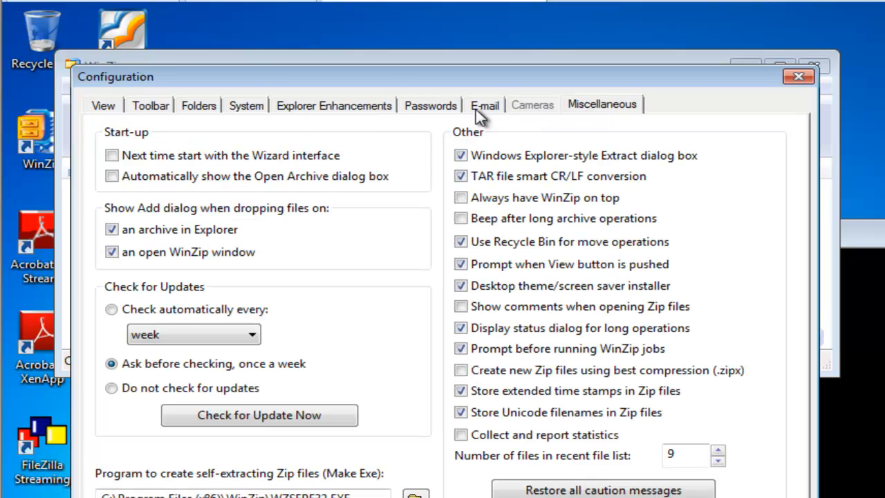
click(430, 107)
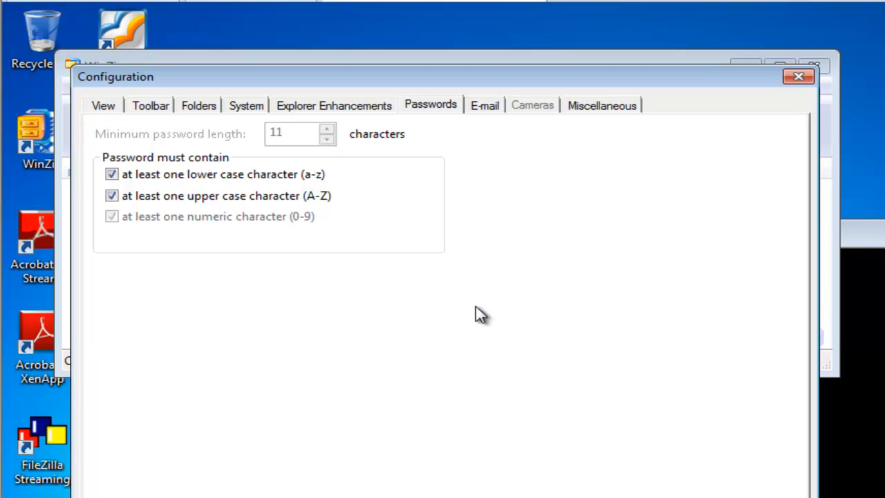
key(alt+F4)
key(alt+F4)
click(308, 143)
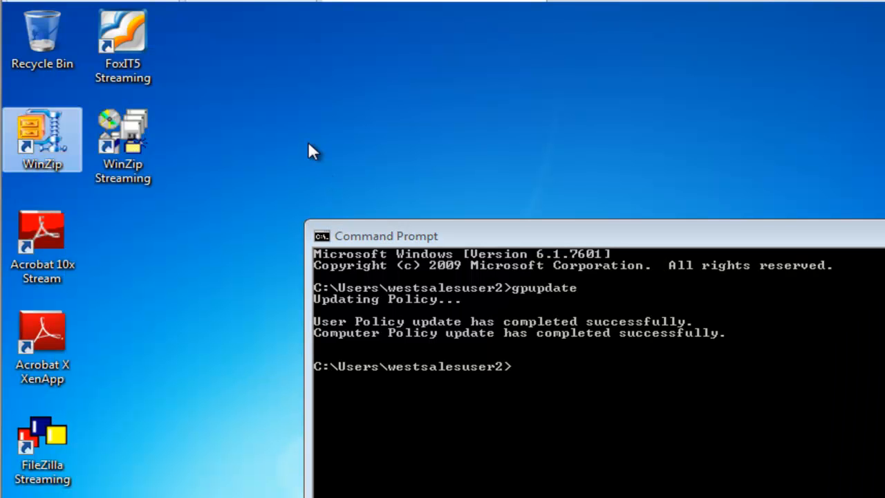
Launch WinZip Streaming, dismiss the Tip of the Day, check the Passwords page of its Configuration for the applied lockdown, and close WinZip.
double_click(138, 141)
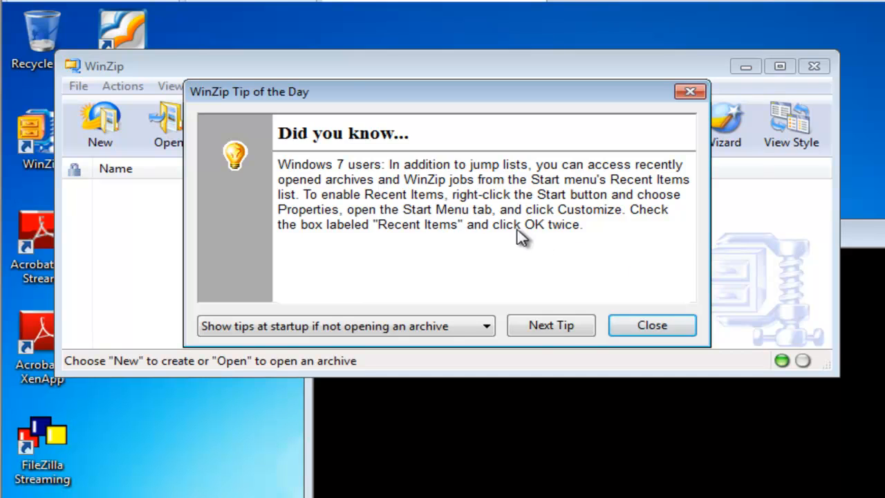
key(Return)
key(Return)
click(255, 86)
click(276, 108)
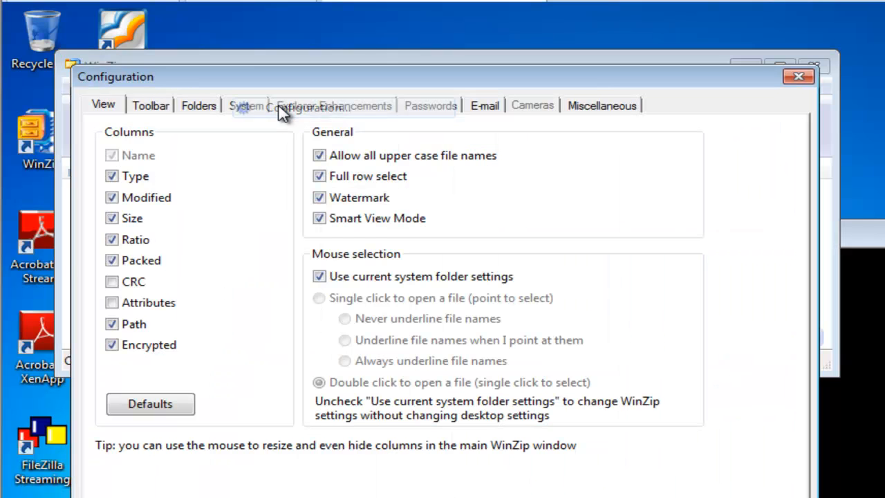
click(440, 109)
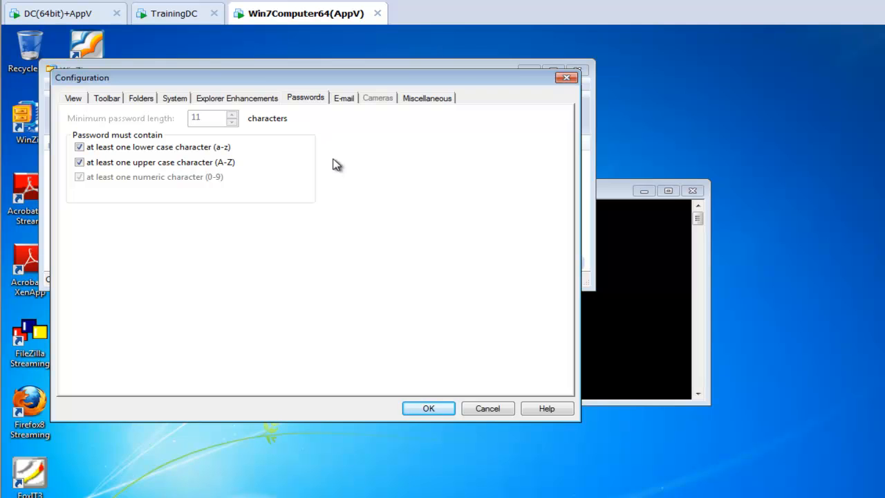
key(alt+F4)
key(alt+F4)
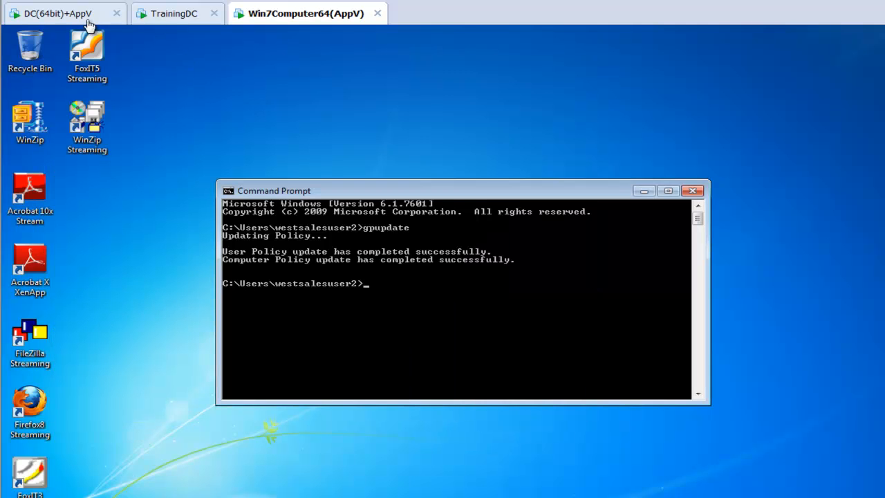
On DC(64bit)+AppV, set the minimum password length to 15 in the WinZip 14 and 15 policy settings and accept them.
click(88, 22)
double_click(401, 186)
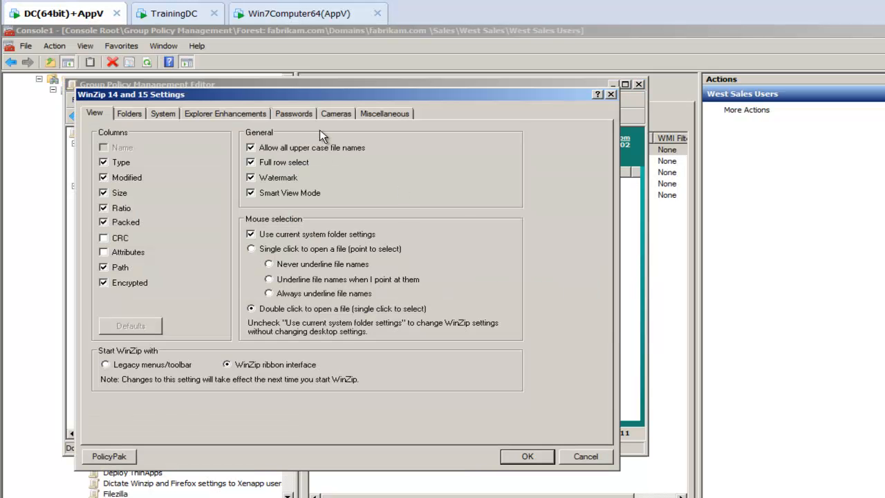
click(304, 110)
click(262, 130)
click(263, 130)
click(262, 130)
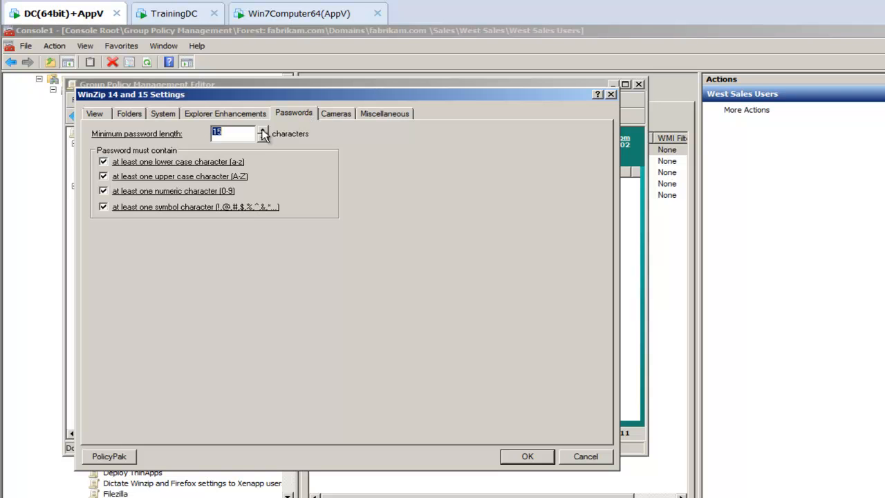
click(525, 456)
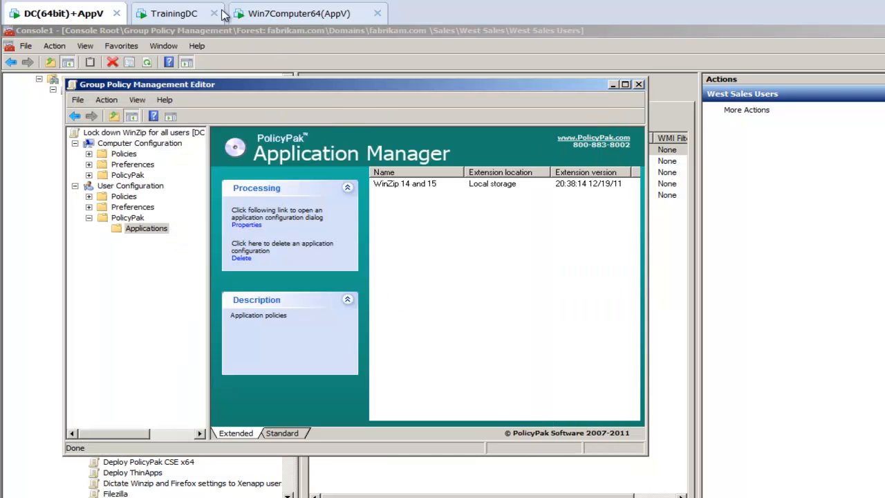
Switch to the Win7Computer64(AppV) machine and run gpupdate in its Command Prompt.
click(225, 13)
text(gpupdate)
key(Return)
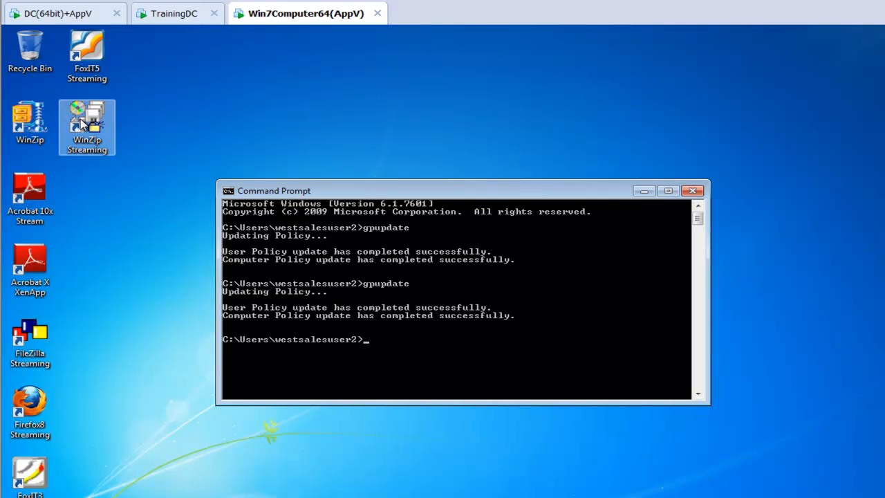
Relaunch WinZip Streaming, check the minimum password length on the Passwords configuration page, and close WinZip.
click(83, 123)
double_click(83, 123)
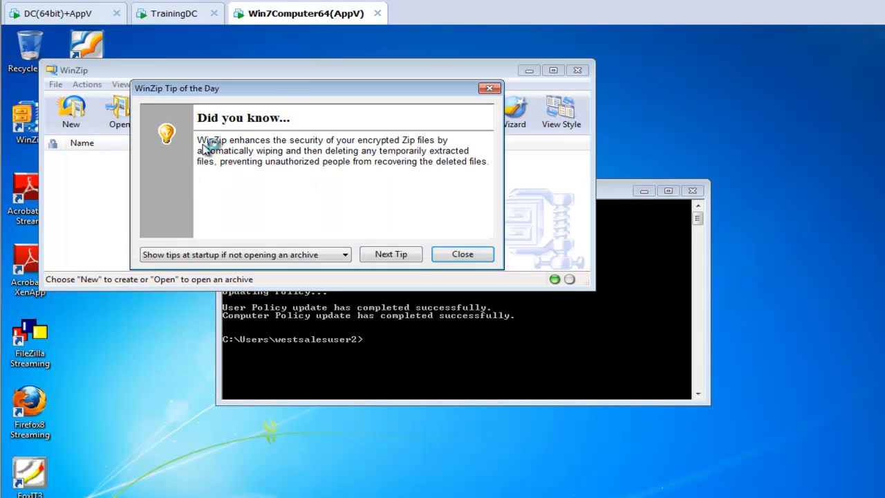
key(Escape)
click(181, 84)
click(208, 97)
click(314, 102)
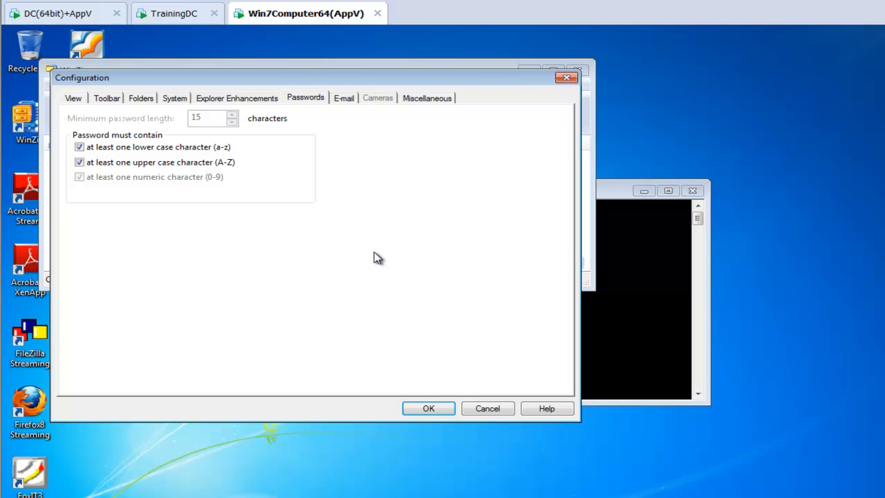
key(alt+F4)
key(alt+F4)
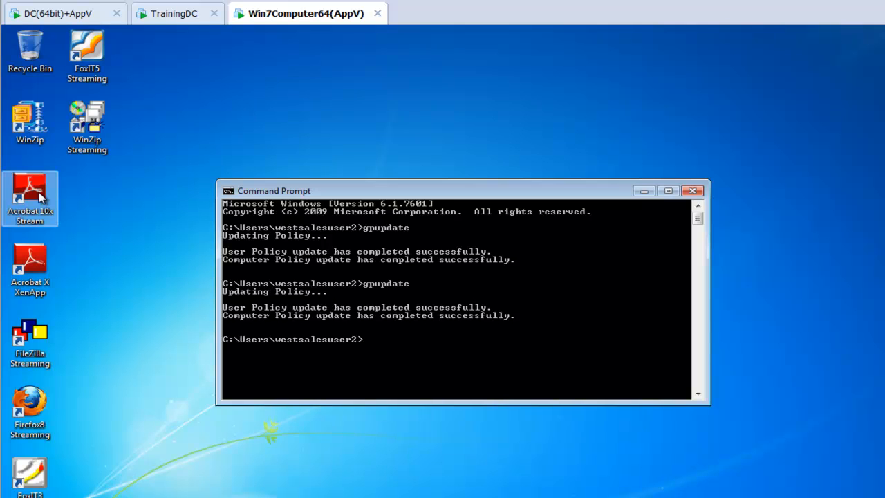
Launch Acrobat X XenApp and Acrobat 10x Stream, minimize the Command Prompt, and arrange the two Adobe Reader windows so both can be seen.
double_click(39, 270)
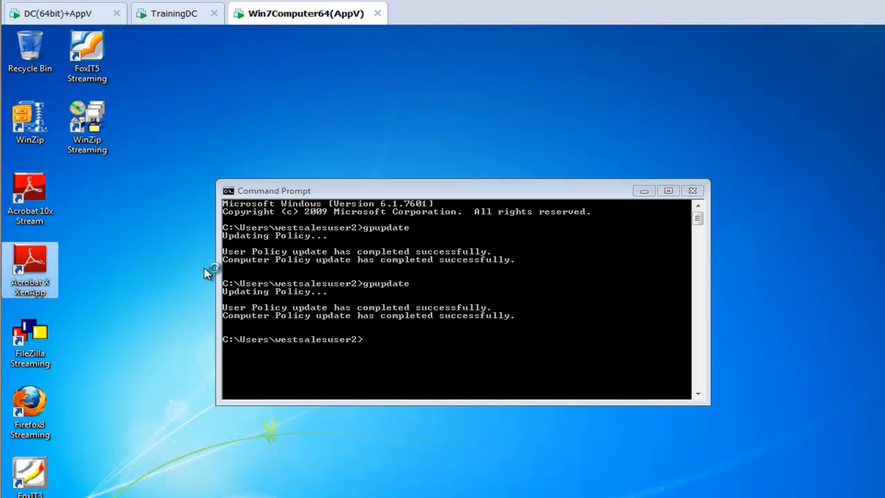
double_click(40, 195)
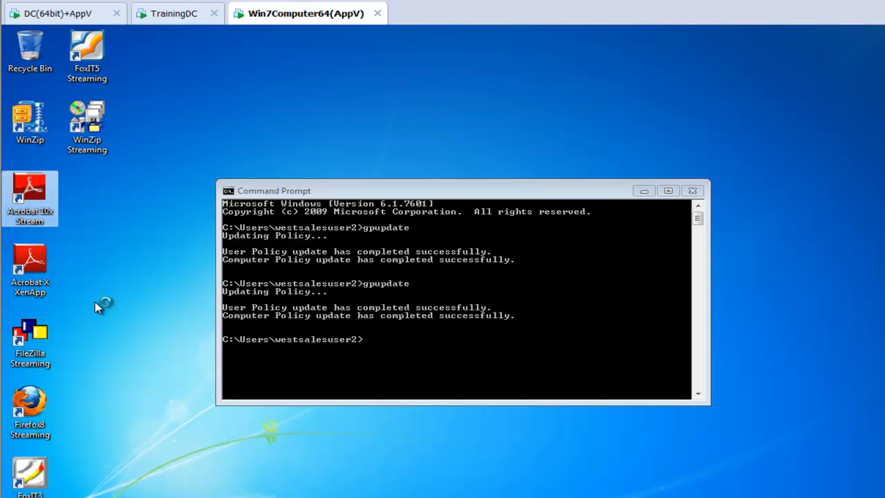
double_click(45, 279)
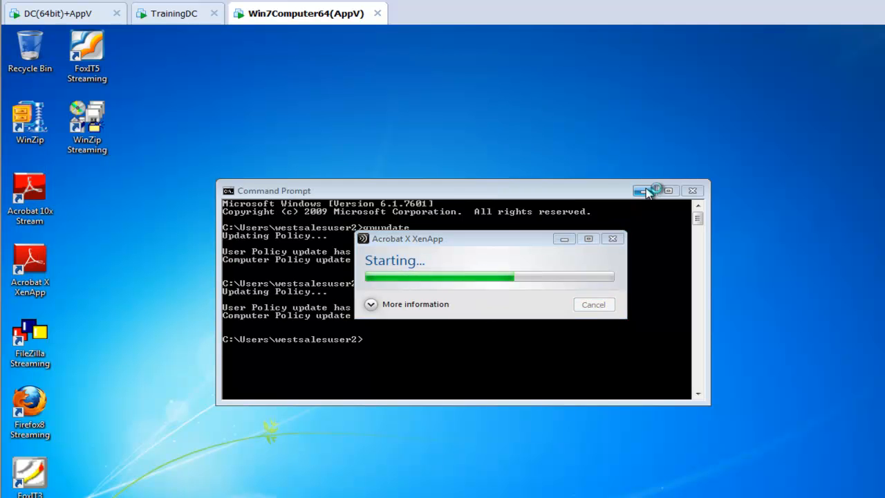
click(644, 191)
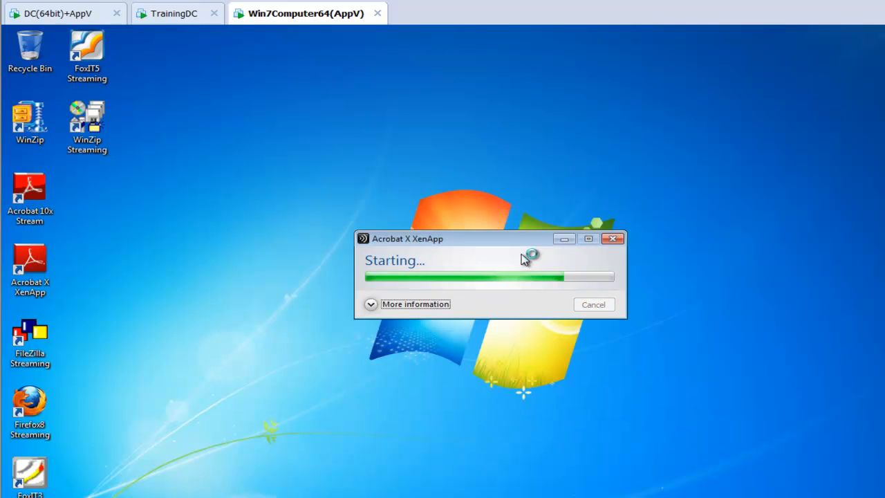
drag(573, 242, 774, 248)
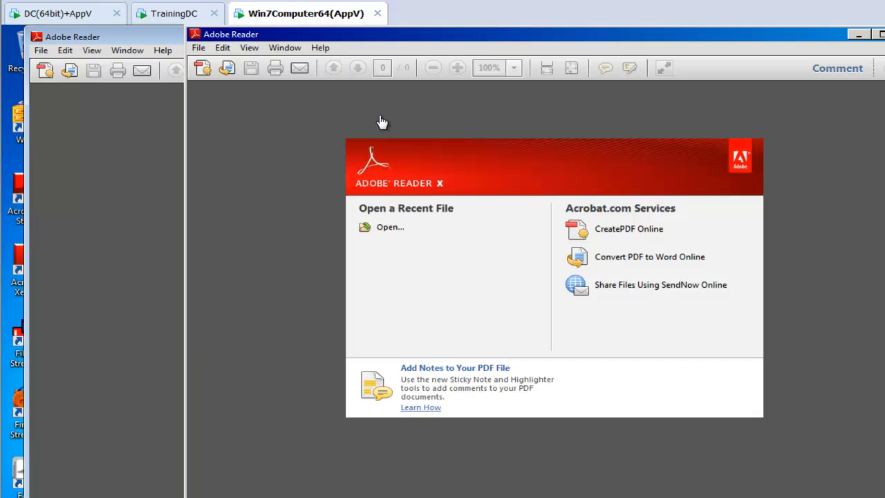
drag(319, 39, 496, 91)
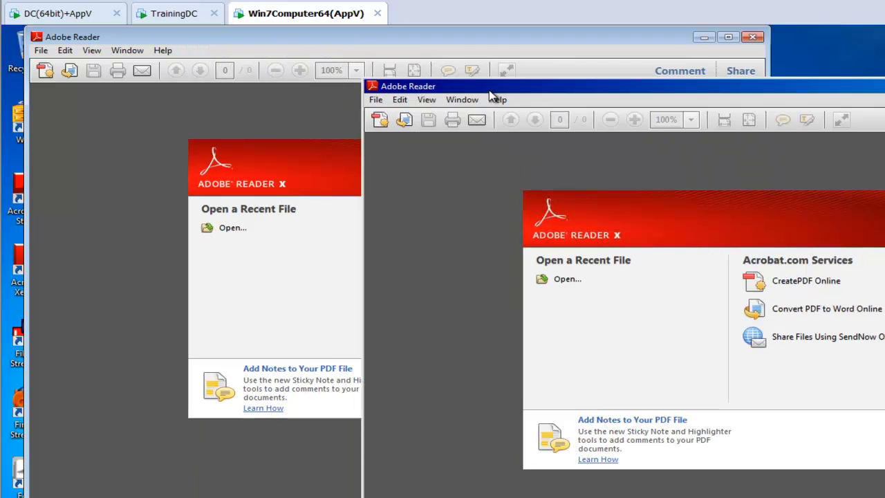
In the front Adobe Reader's preferences, enable Acrobat JavaScript and go to the Security (Enhanced) category, and close that Adobe Reader.
click(399, 99)
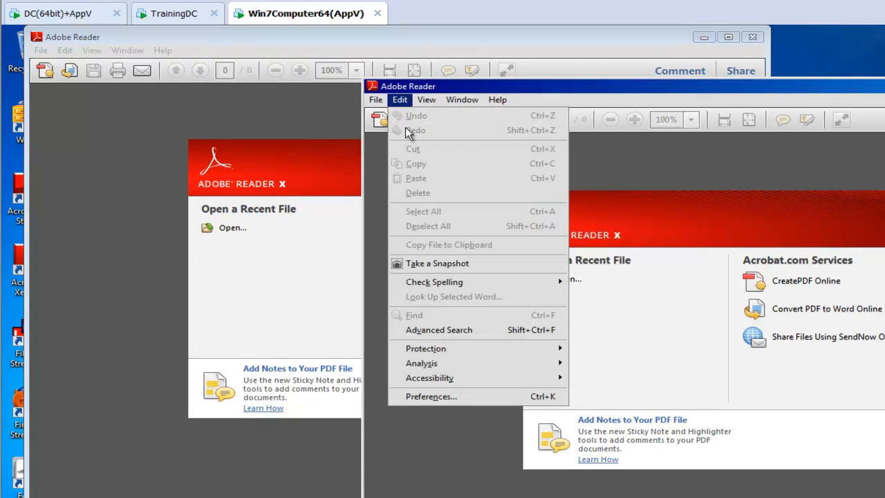
click(463, 395)
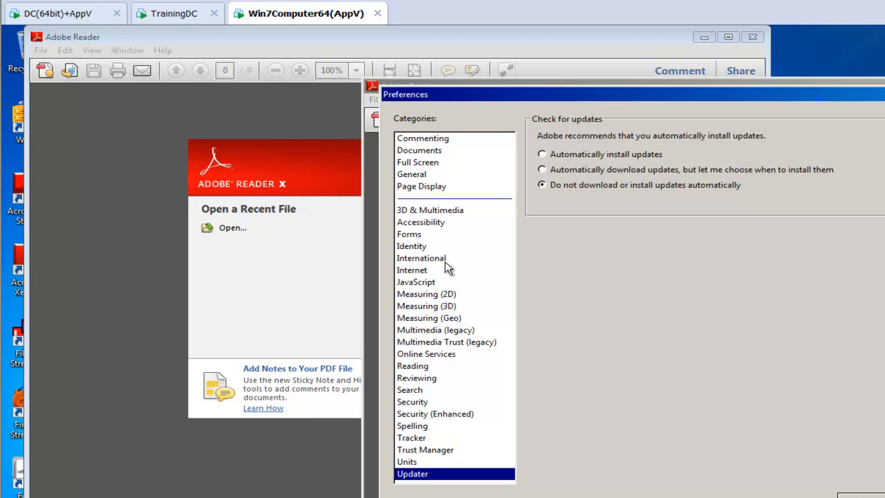
click(423, 283)
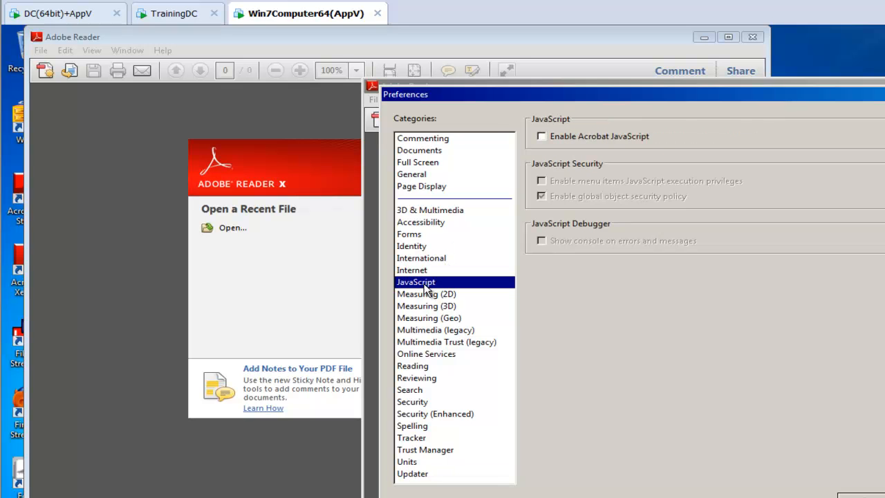
click(549, 136)
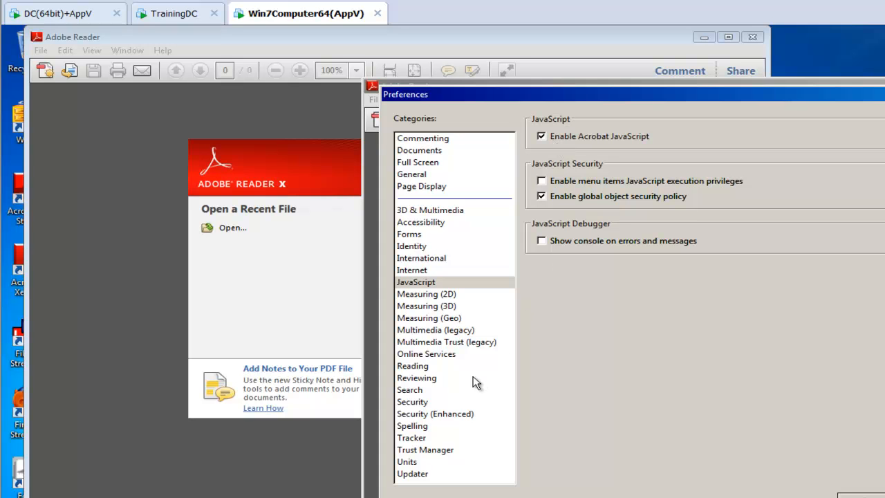
click(468, 415)
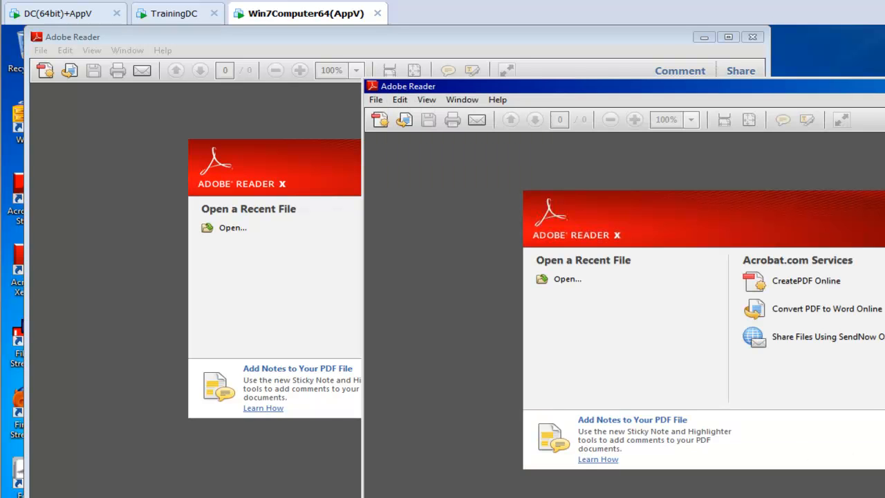
drag(871, 90, 736, 159)
key(alt+F4)
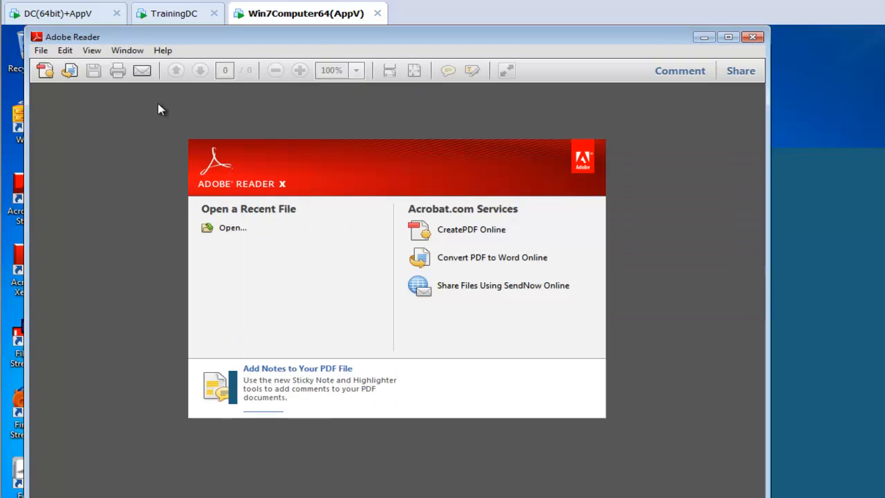
In the remaining Adobe Reader's preferences, review the JavaScript settings, turn off Enable Enhanced Security, accept the changes, and close the program.
click(65, 51)
click(131, 347)
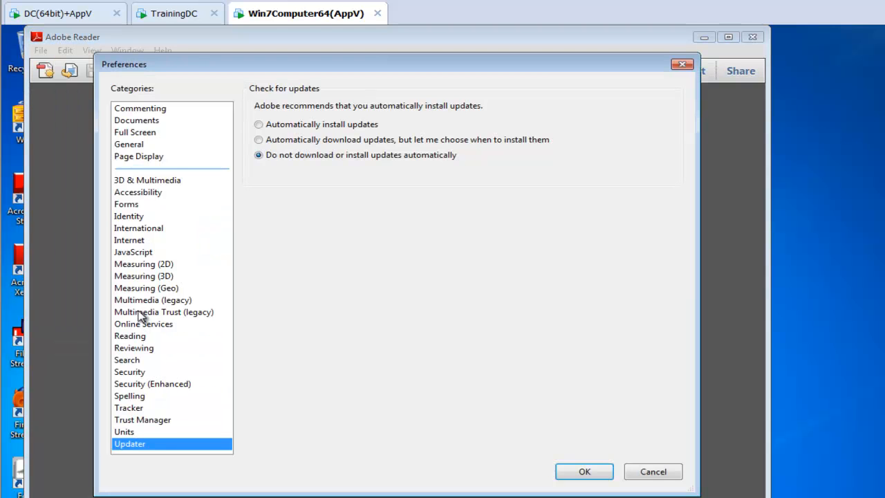
click(146, 255)
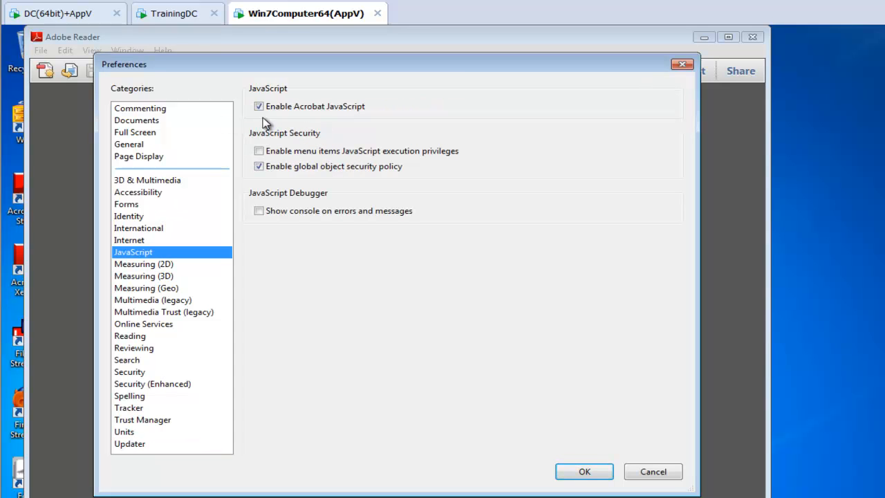
click(185, 386)
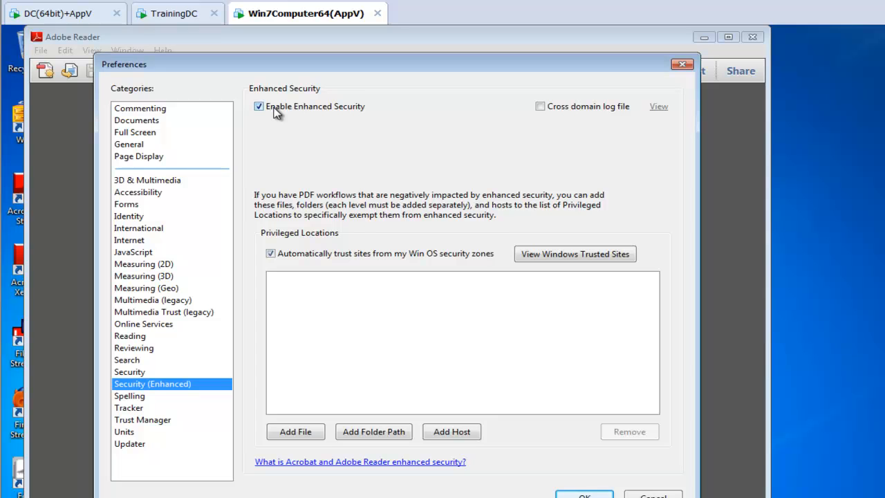
click(274, 107)
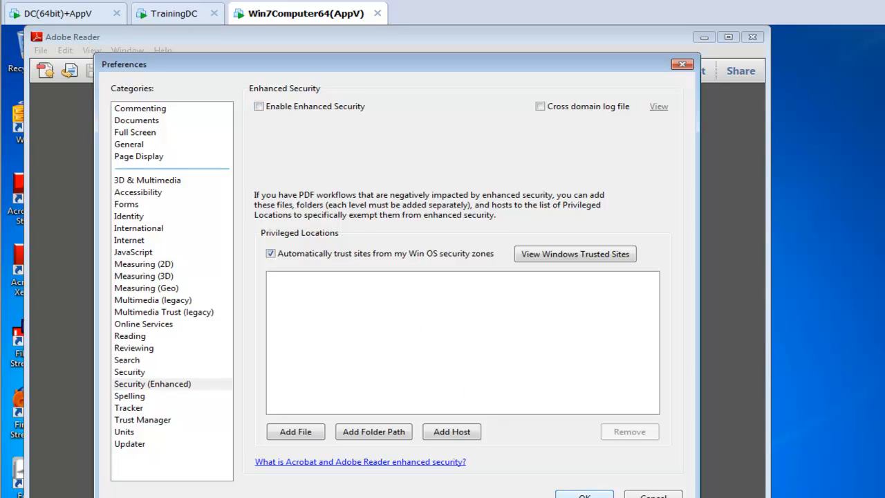
click(584, 495)
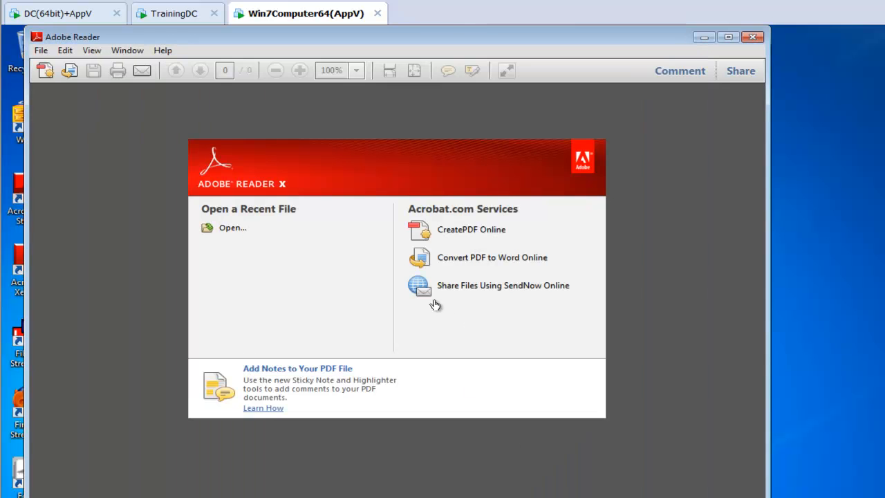
click(752, 37)
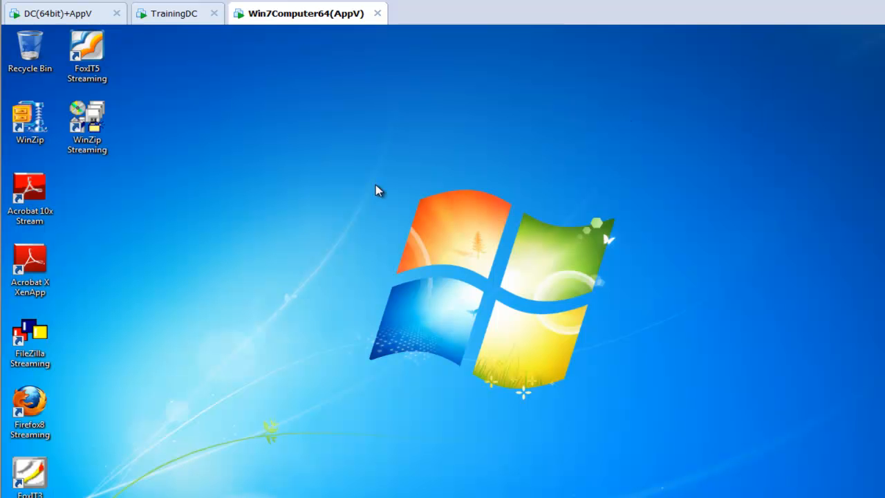
On DC(64bit)+AppV, create a GPO named "Lock down Acrobat Reader for all users" linked to the West Sales Users OU.
click(81, 18)
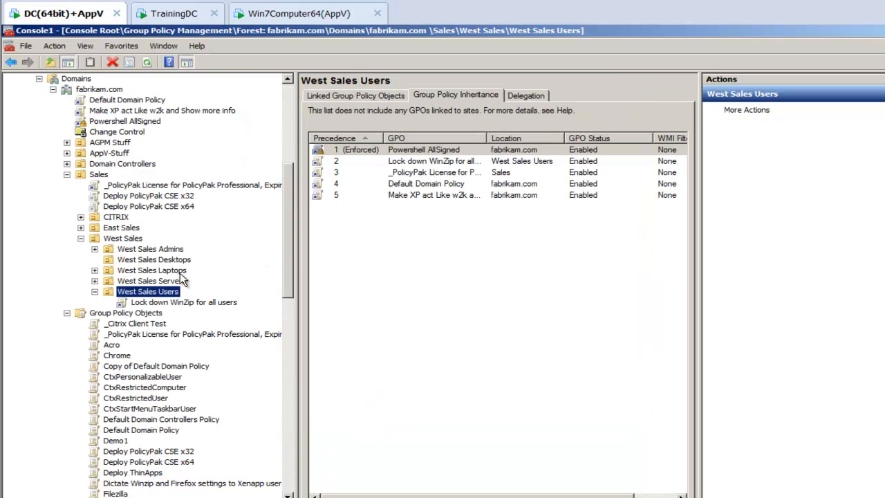
right_click(160, 290)
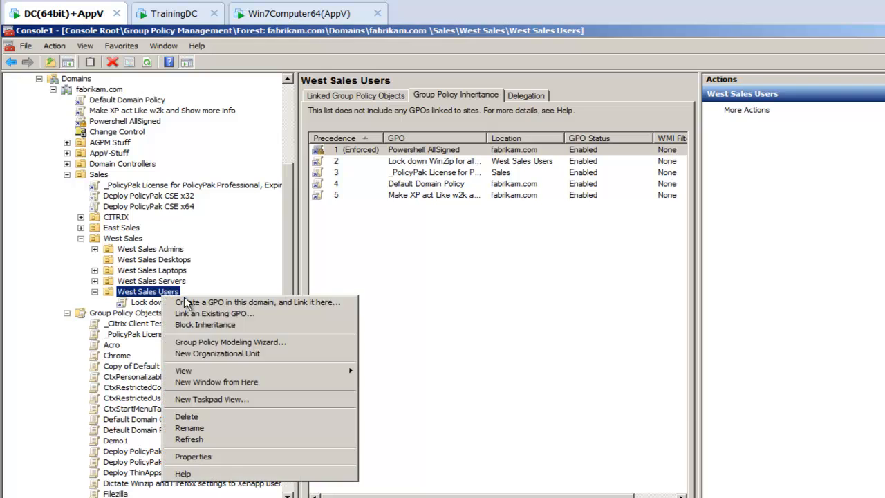
click(190, 300)
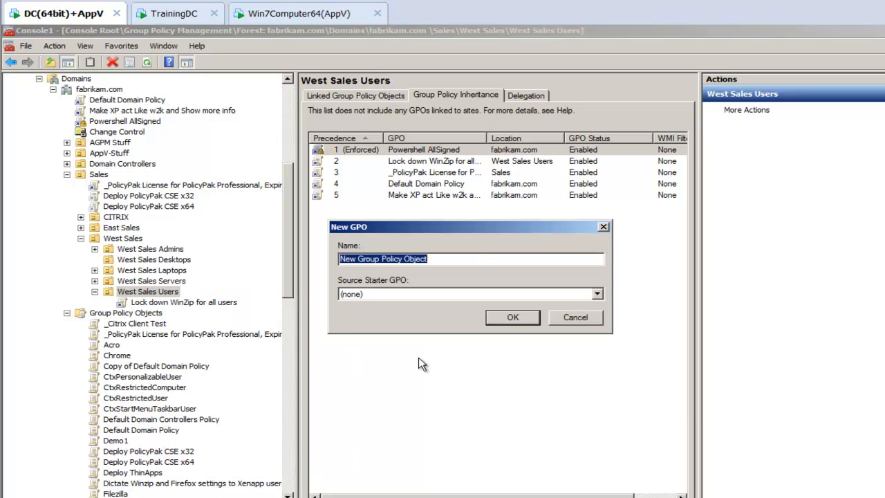
text(Lock down )
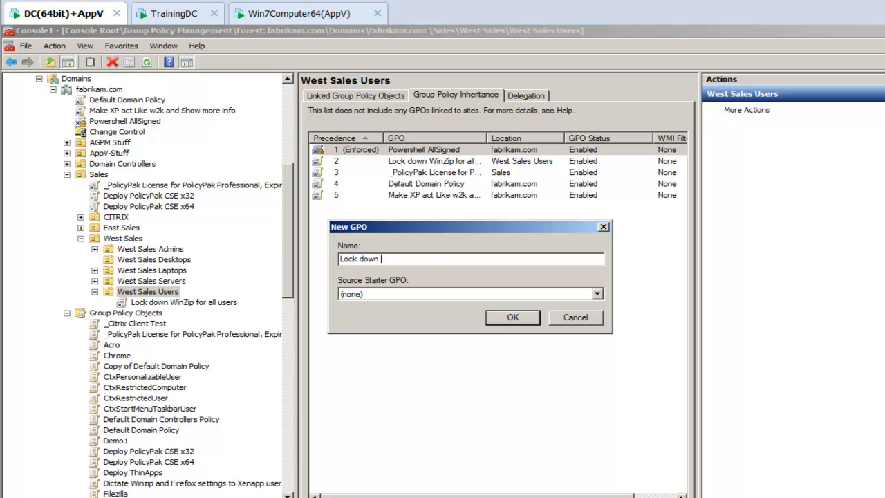
text(Acrobat Reader for all users)
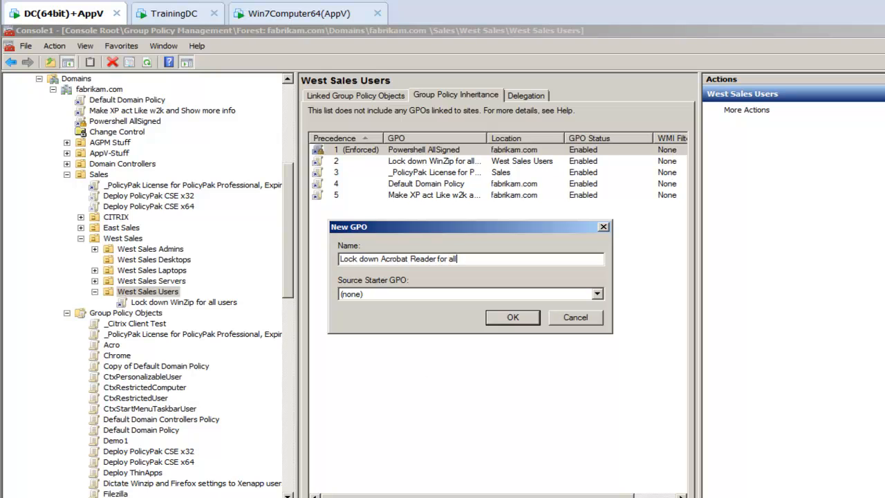
key(Return)
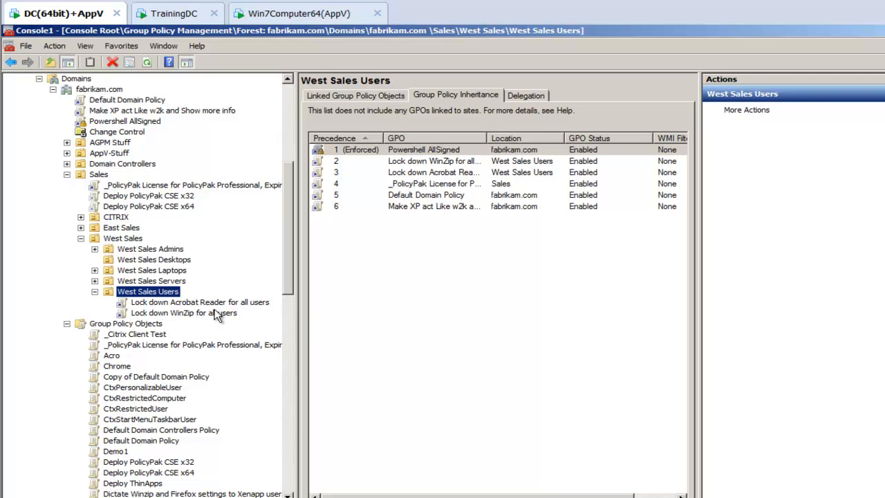
Edit the Acrobat Reader lockdown GPO and add PolicyPak for Adobe Reader X to the User Configuration's PolicyPak applications.
right_click(223, 308)
click(234, 310)
click(89, 218)
click(142, 228)
right_click(139, 234)
mouse_move(170, 234)
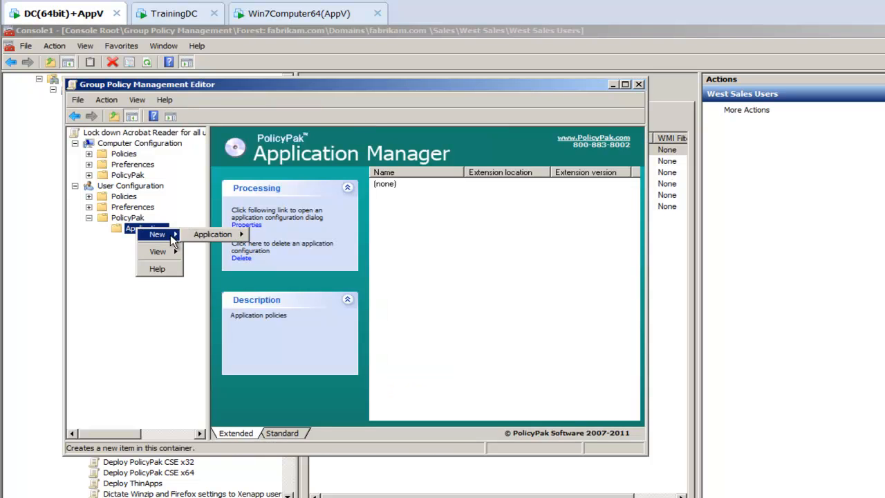
mouse_move(221, 234)
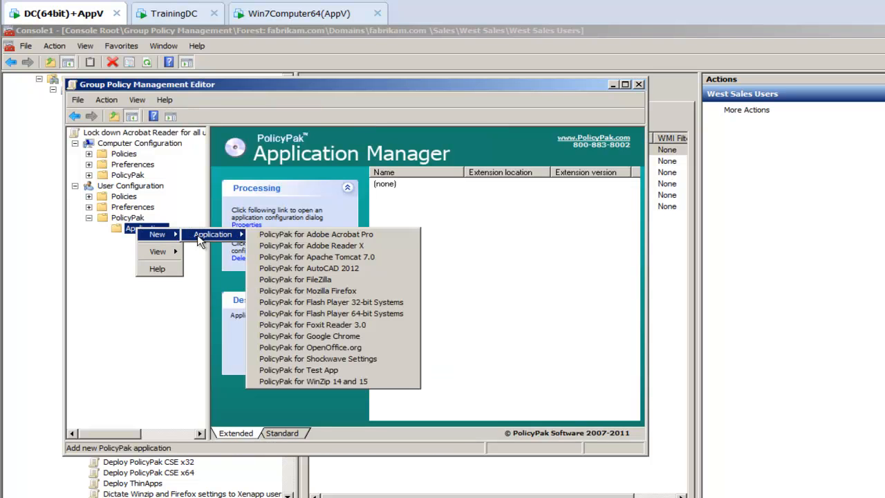
click(395, 250)
In the Adobe Reader X policy entry, turn off Enable Acrobat JavaScript and disable the corresponding control in the target application.
double_click(413, 184)
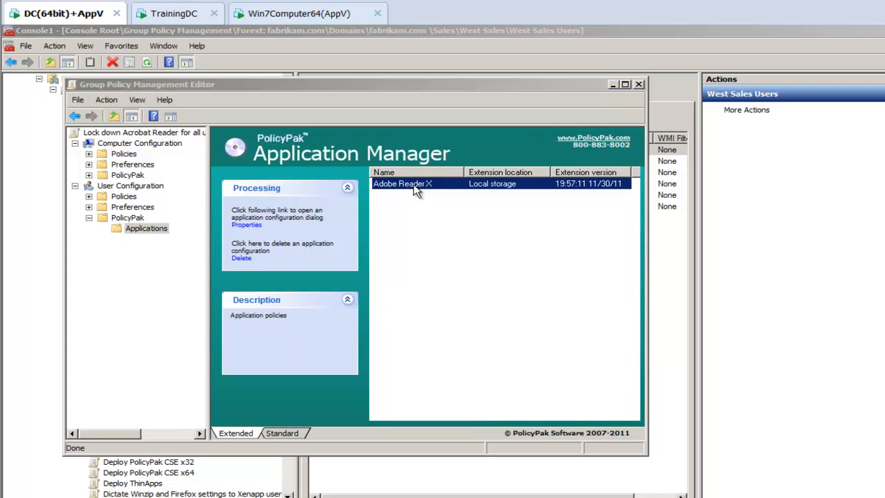
click(125, 53)
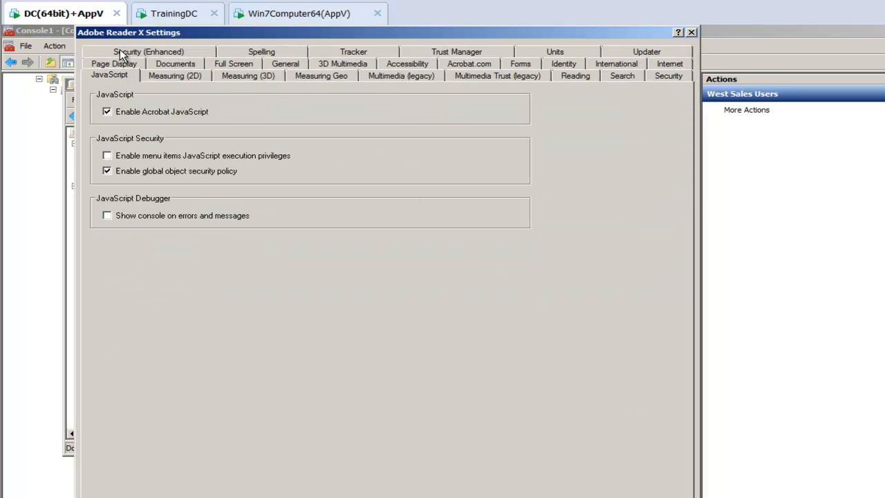
click(173, 112)
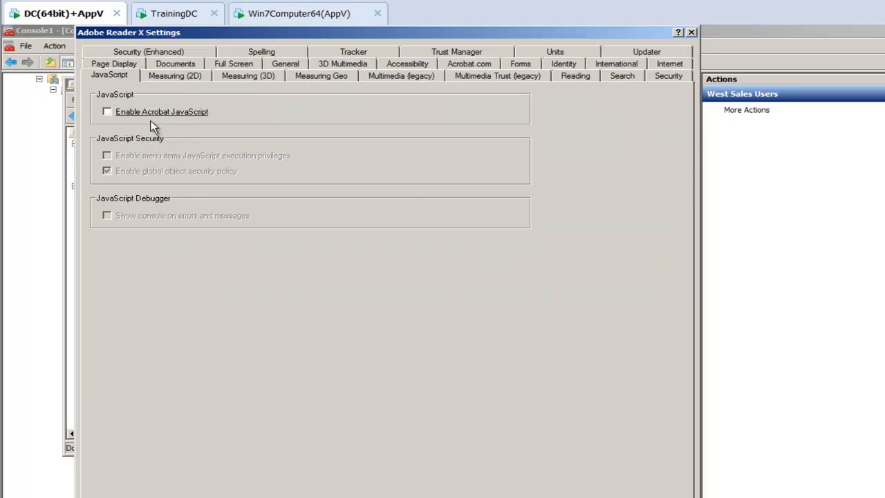
right_click(192, 113)
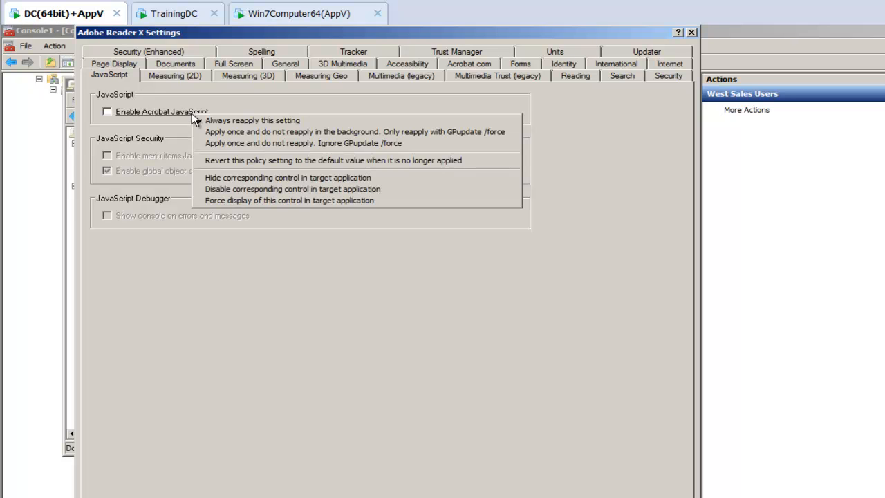
click(380, 188)
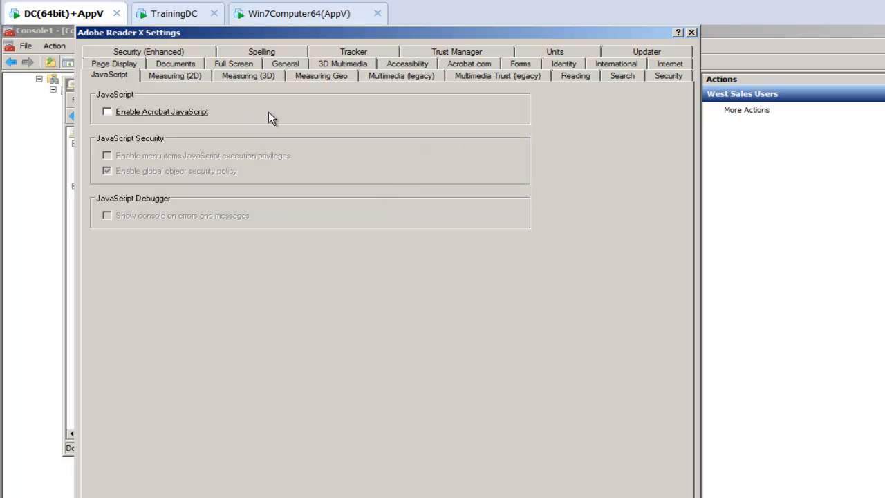
In the Security (Enhanced) settings, deliver Enable Enhanced Security as checked and disable its corresponding control in the target application.
click(179, 54)
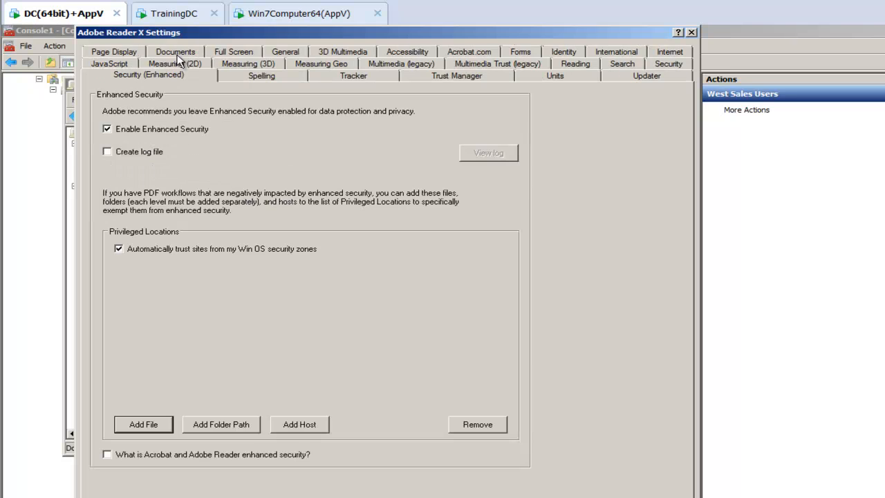
click(172, 129)
click(172, 129)
right_click(176, 133)
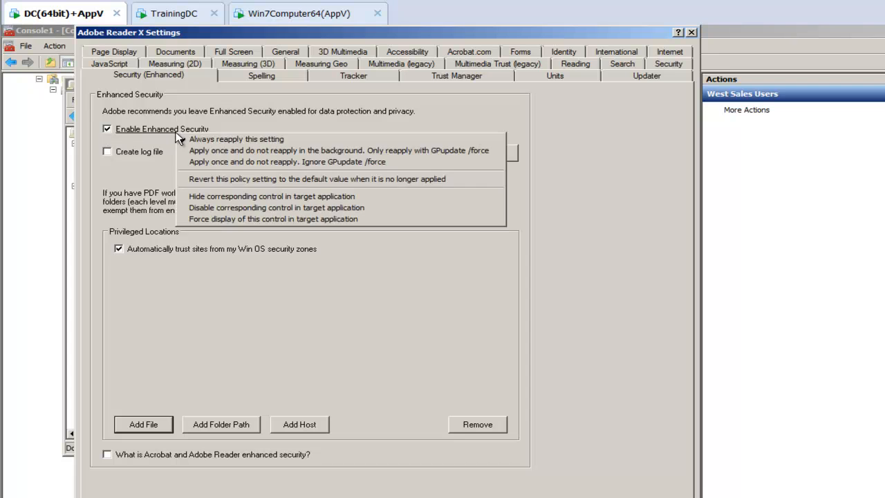
click(361, 208)
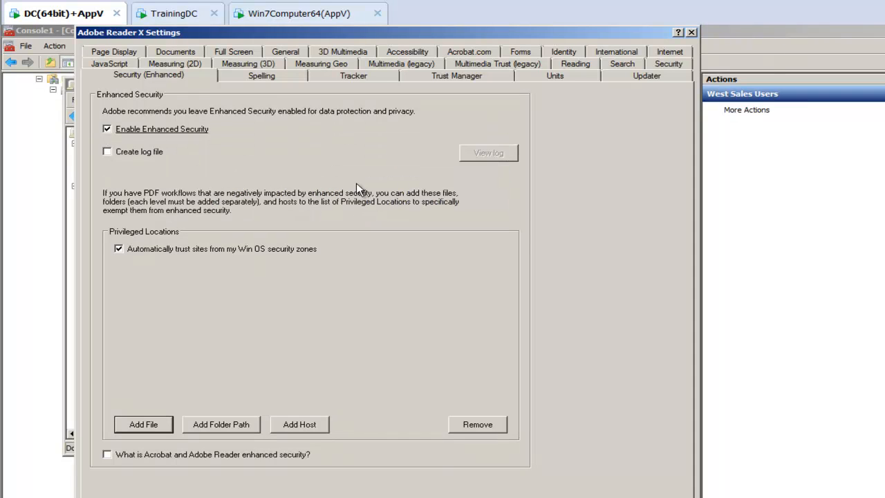
Set the Updater policy to "Do not download or install updates automatically", disable its control in the target application, and accept the settings.
click(645, 75)
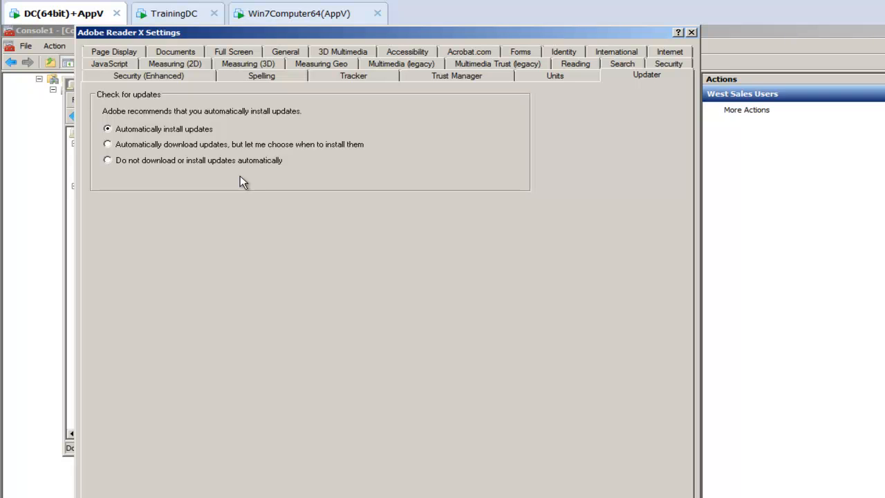
click(166, 161)
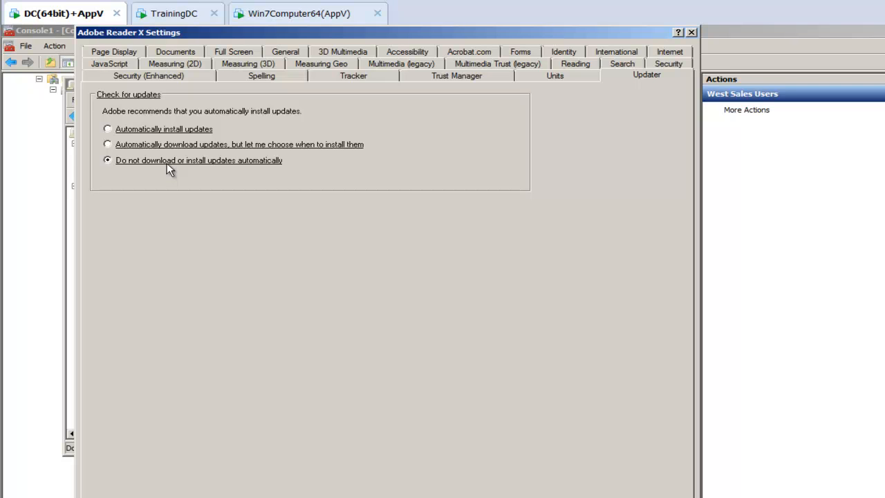
right_click(263, 165)
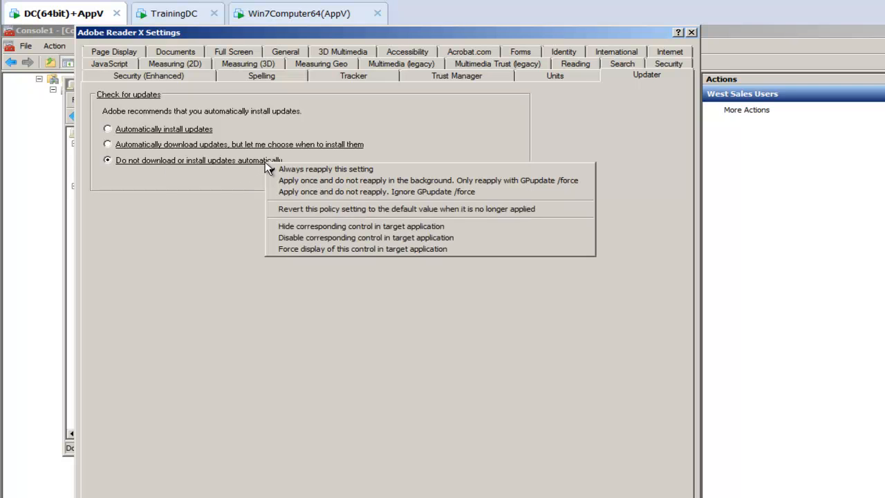
click(490, 238)
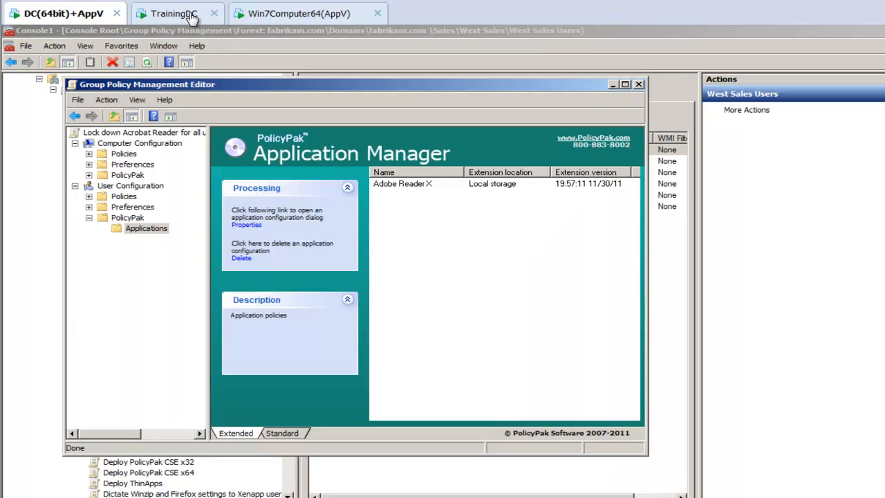
Switch to Win7Computer64(AppV) and rerun gpupdate in the Command Prompt.
click(301, 14)
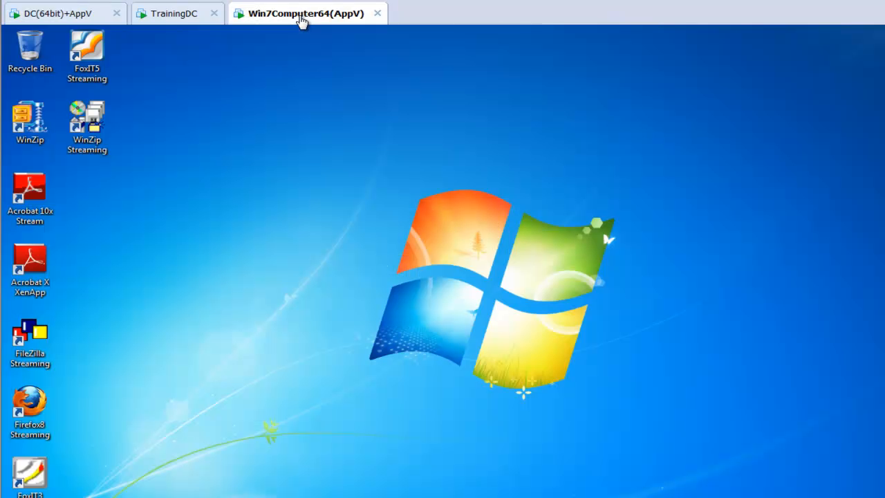
click(264, 266)
click(233, 496)
key(Up)
key(Return)
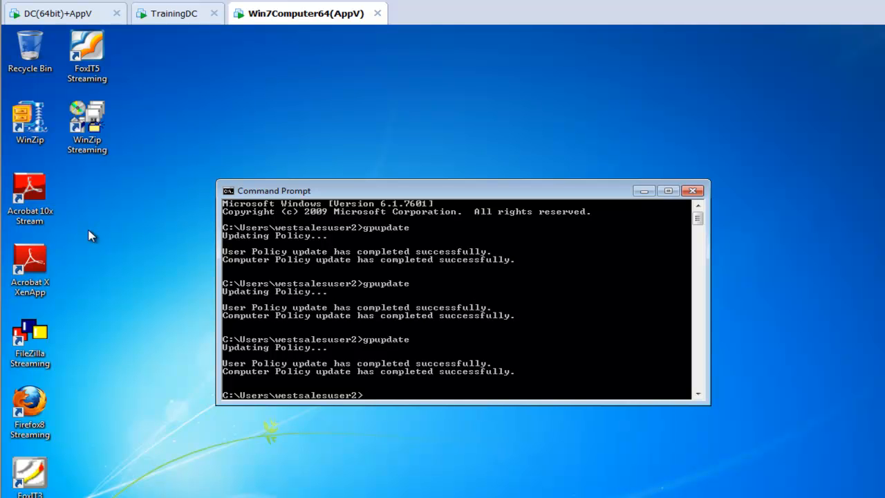
Launch Acrobat X XenApp, check the Security (Enhanced), JavaScript and Updater preferences, and close the program.
double_click(36, 266)
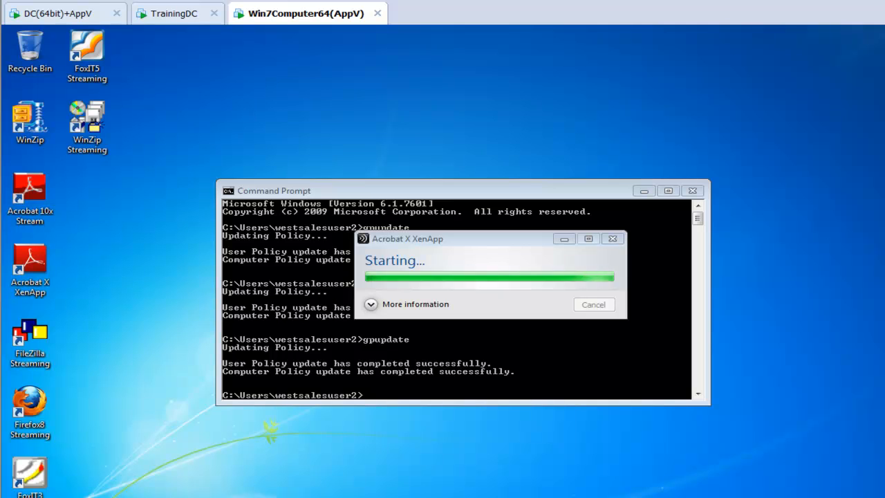
click(431, 306)
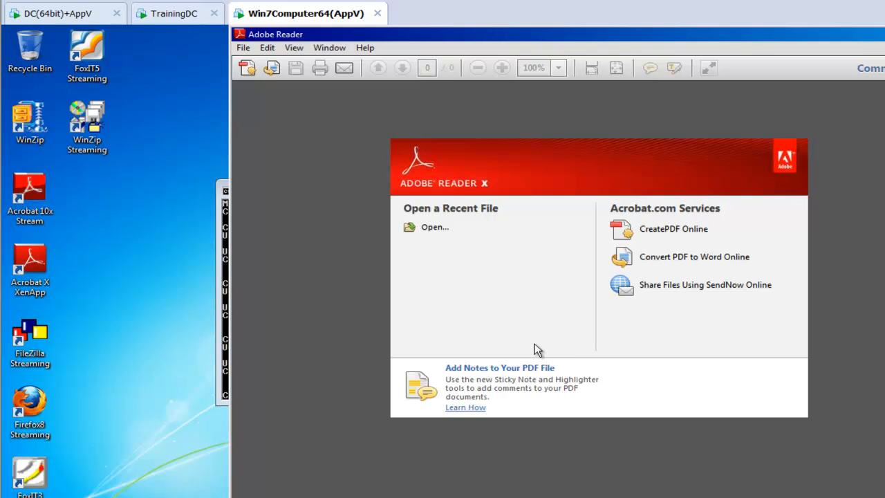
click(267, 48)
click(292, 345)
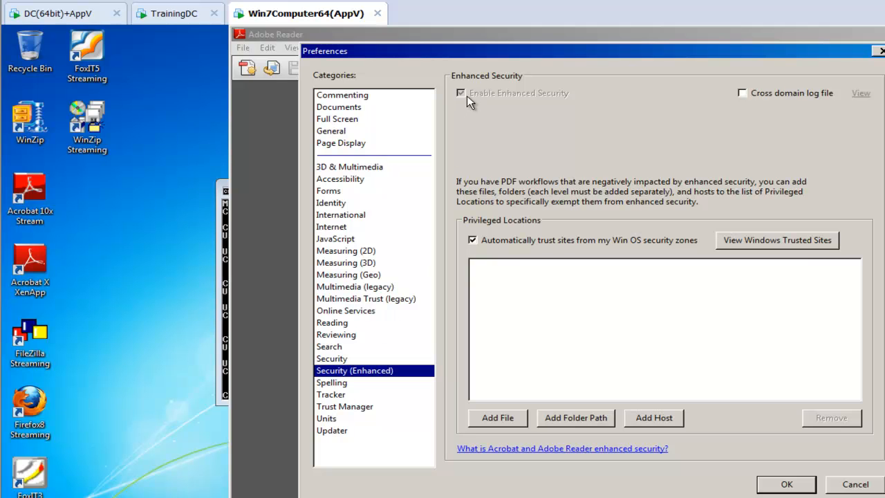
click(367, 238)
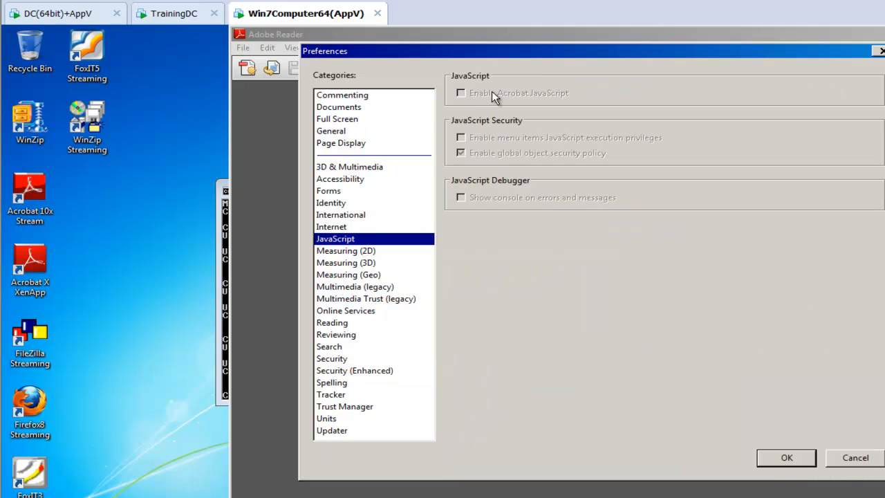
click(339, 430)
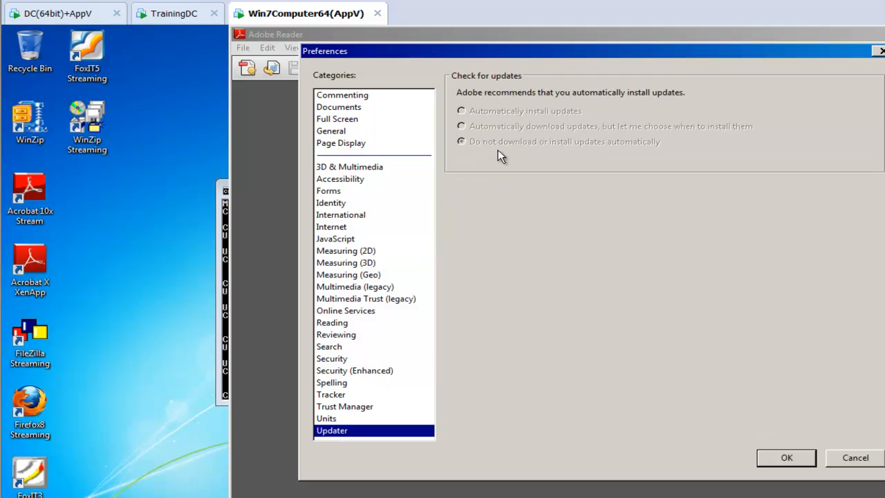
key(Escape)
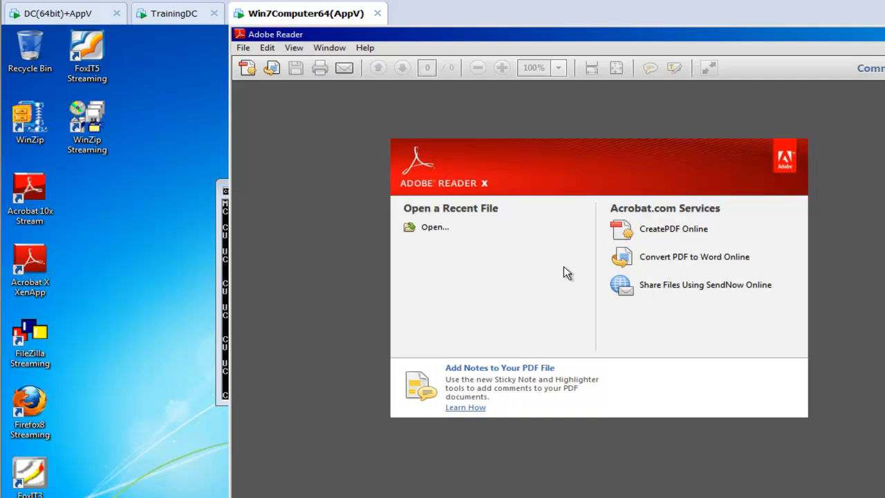
key(alt+F4)
Launch Acrobat 10x Stream, review the same Security (Enhanced), JavaScript and Updater preferences, and close the program.
double_click(38, 202)
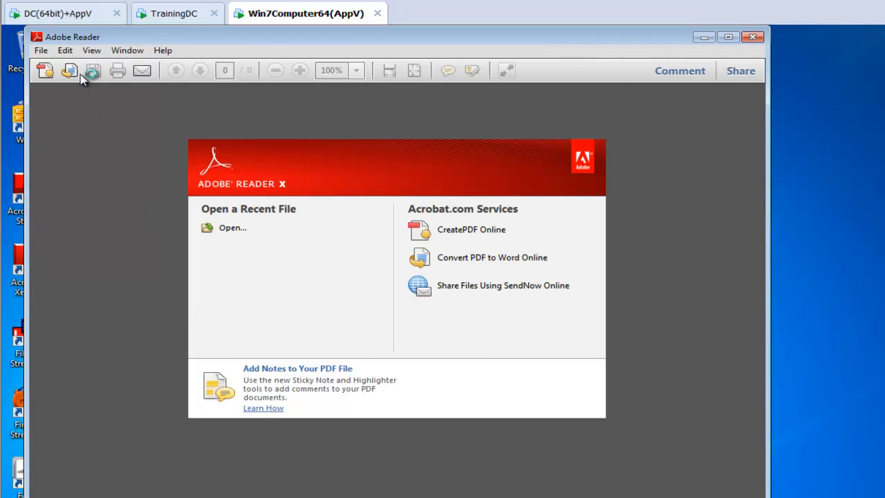
click(66, 50)
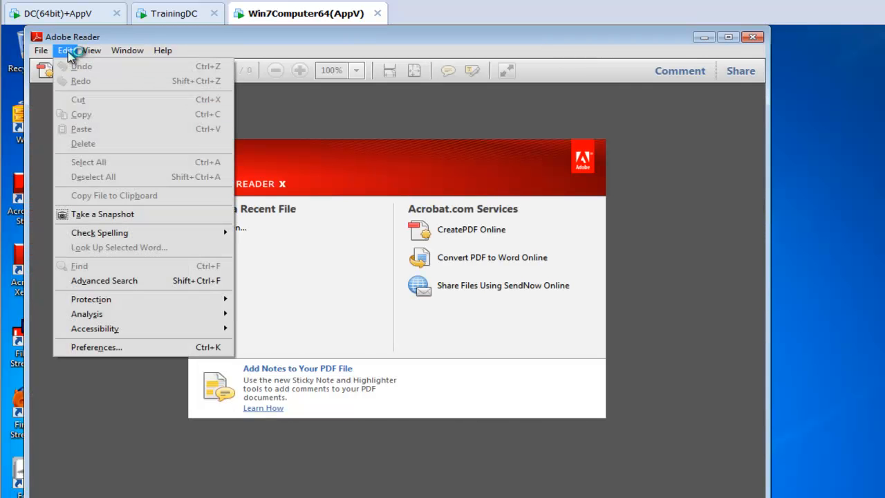
click(131, 348)
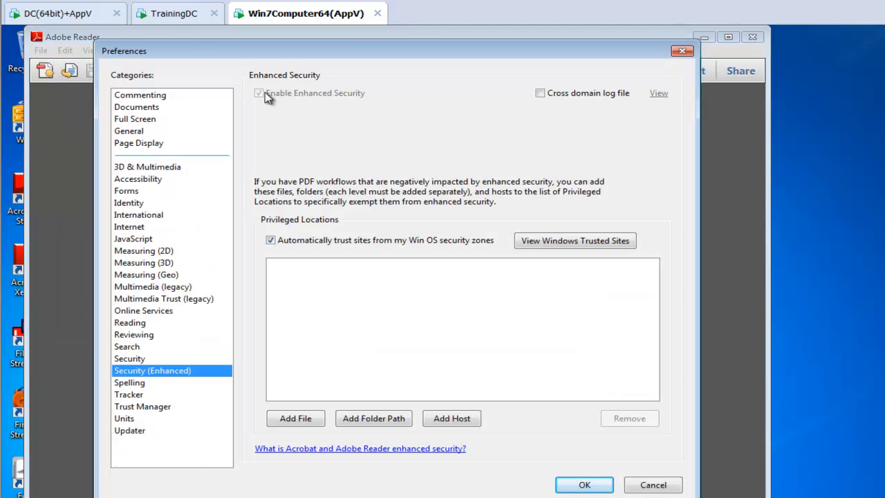
click(145, 238)
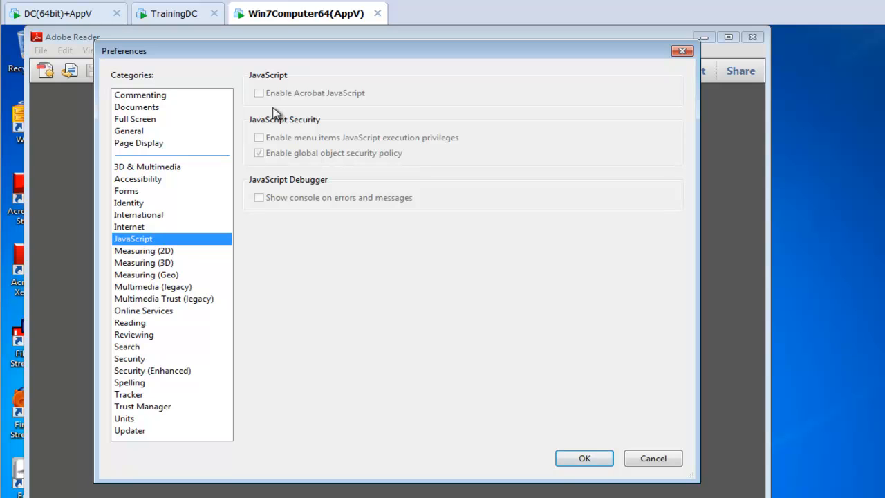
click(131, 430)
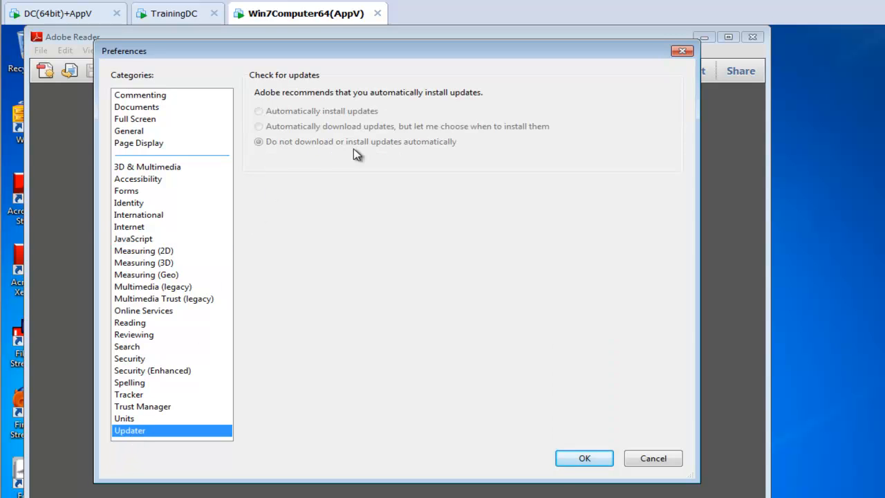
click(581, 462)
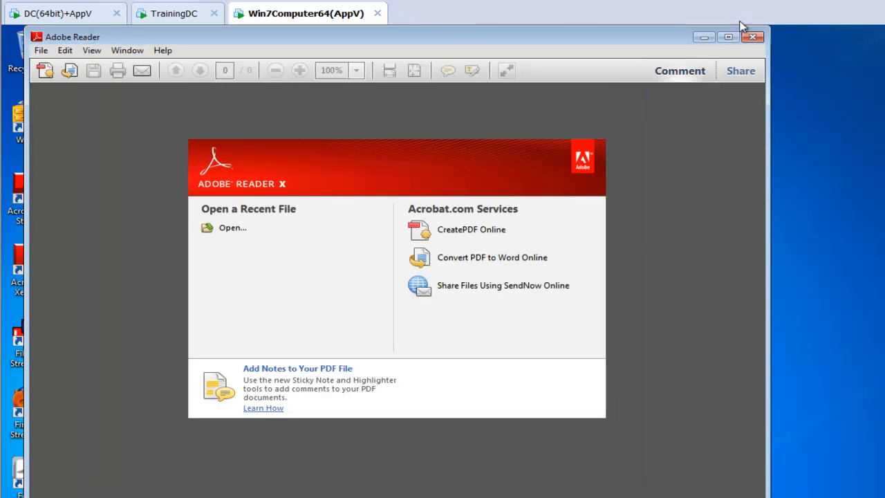
click(758, 37)
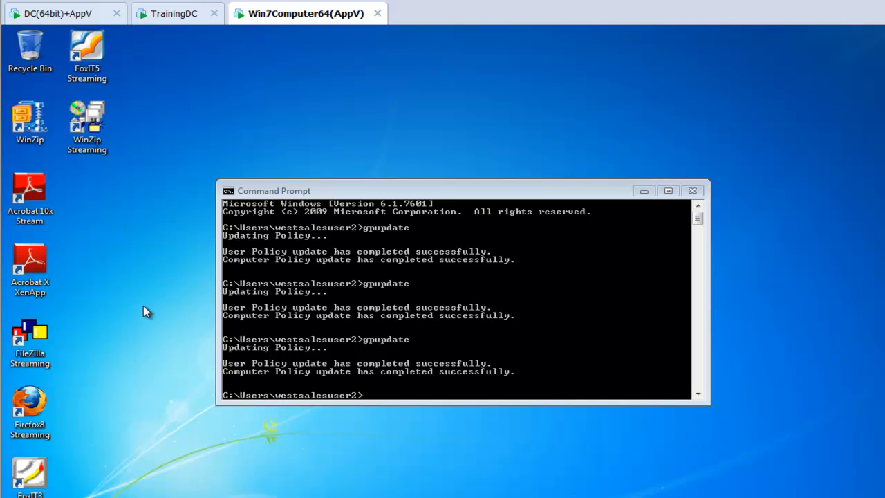
Launch Firefox8 Streaming, complete the Import Wizard, and make Firefox the default browser.
double_click(34, 408)
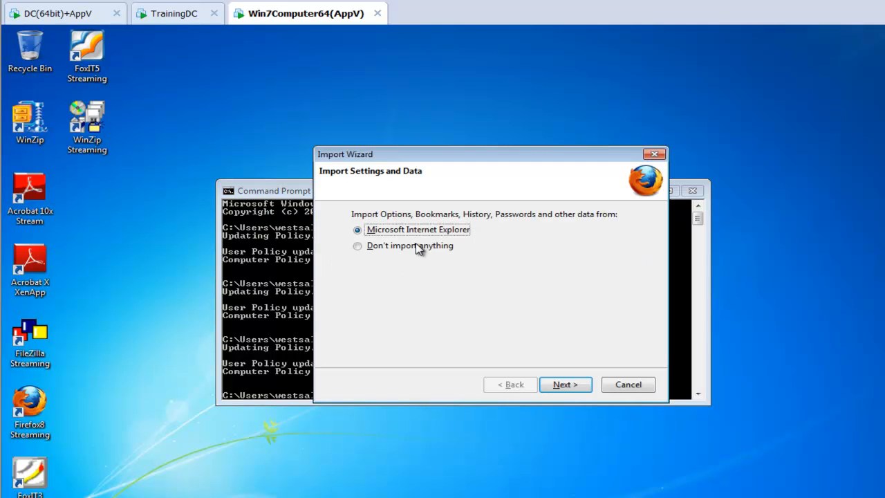
click(565, 383)
click(565, 384)
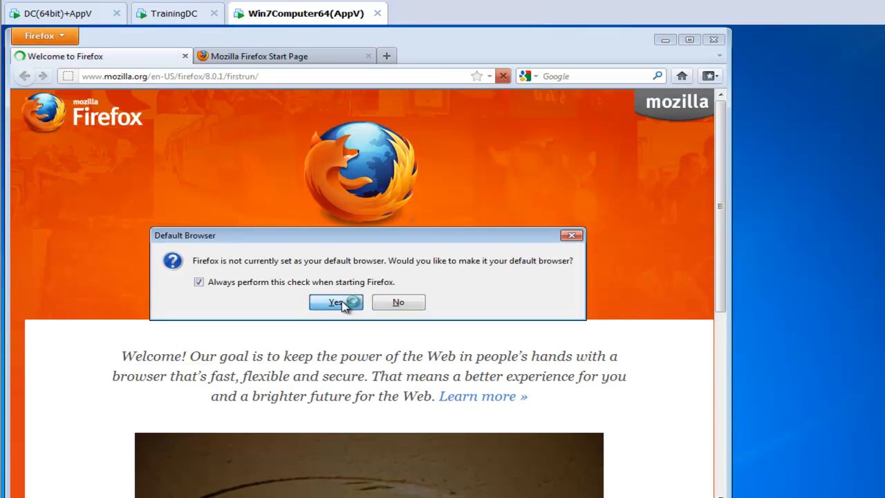
click(343, 304)
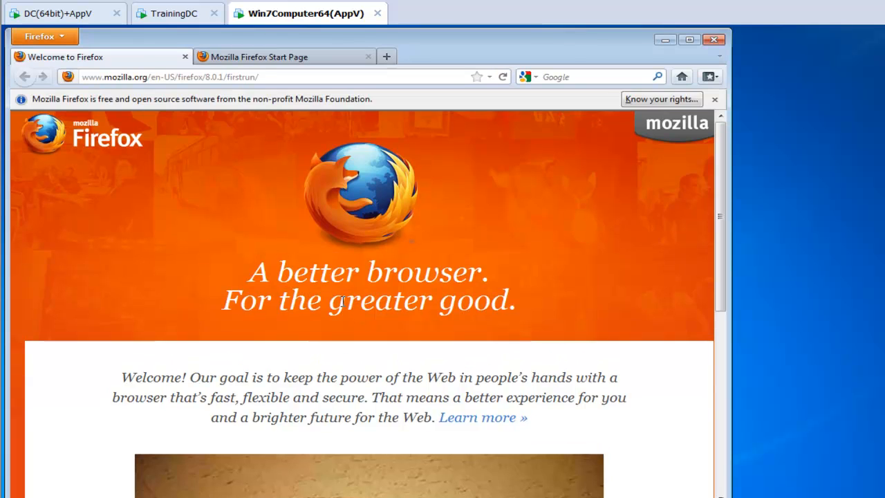
Close the Welcome to Firefox tab and open the General options to examine the Home Page setting.
click(185, 57)
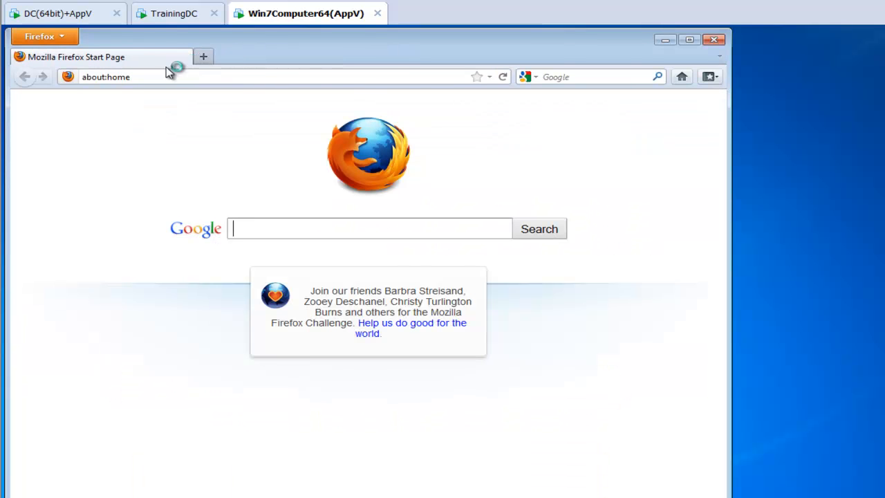
click(49, 36)
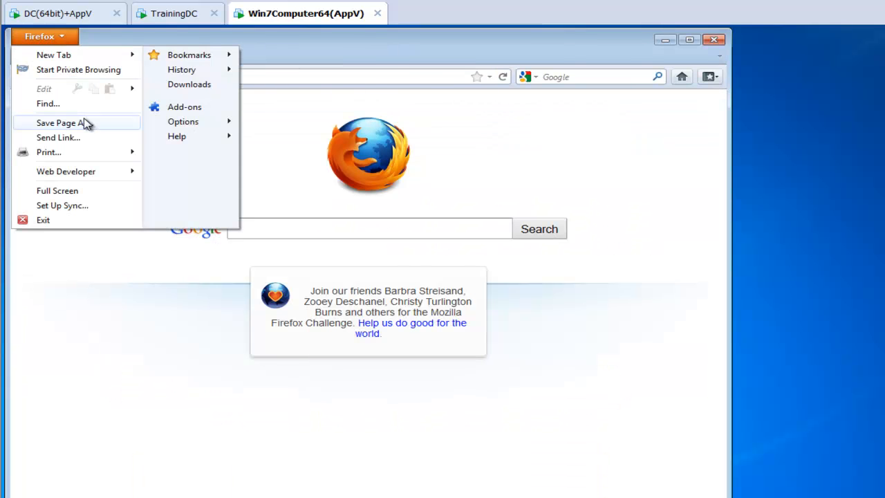
click(181, 123)
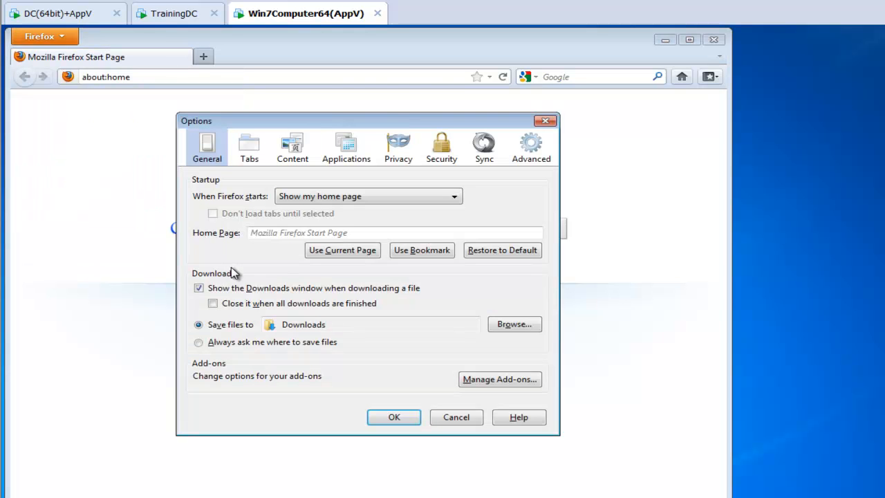
click(367, 231)
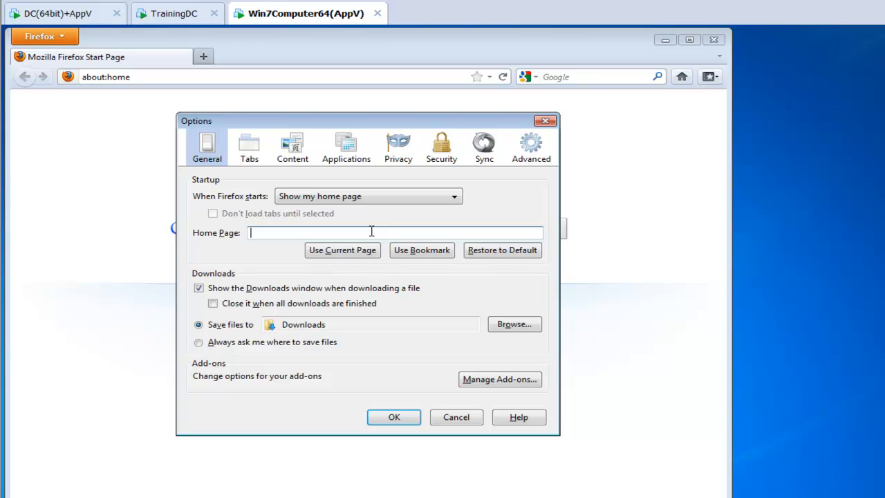
Disable add-on install warnings, attack site blocking and web forgery blocking in the Security options, save, and close Firefox.
click(442, 159)
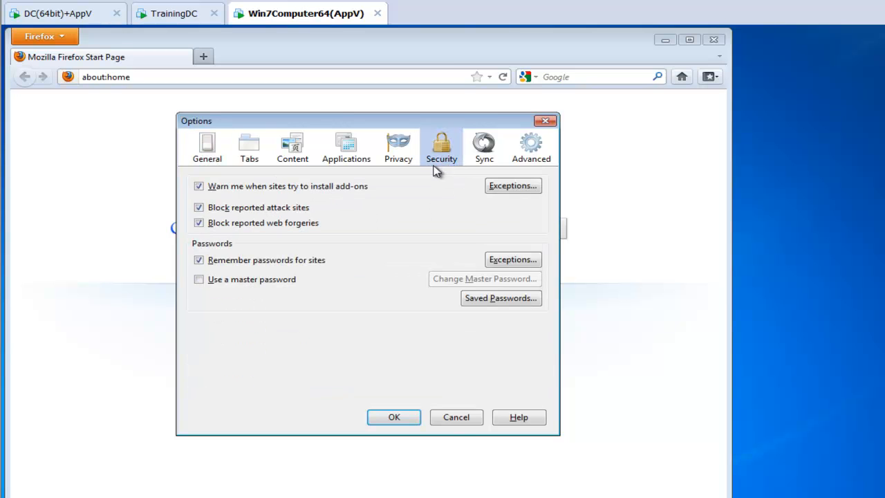
click(337, 188)
click(267, 209)
click(253, 222)
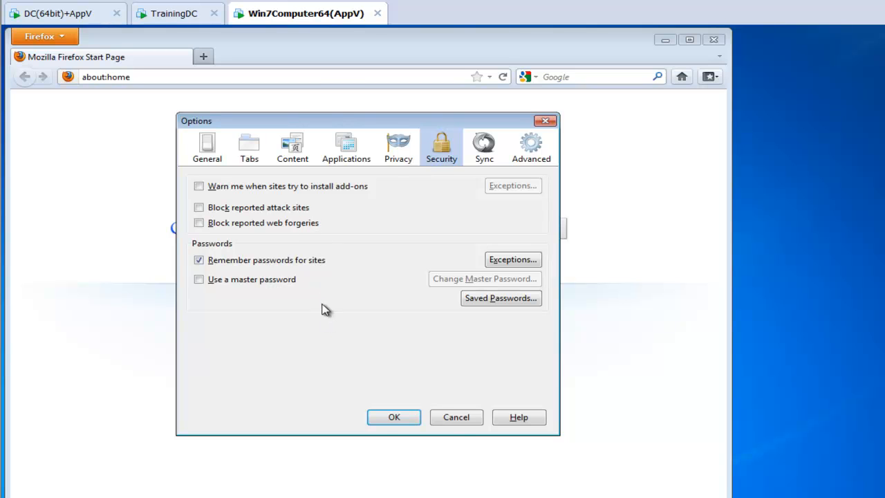
click(391, 416)
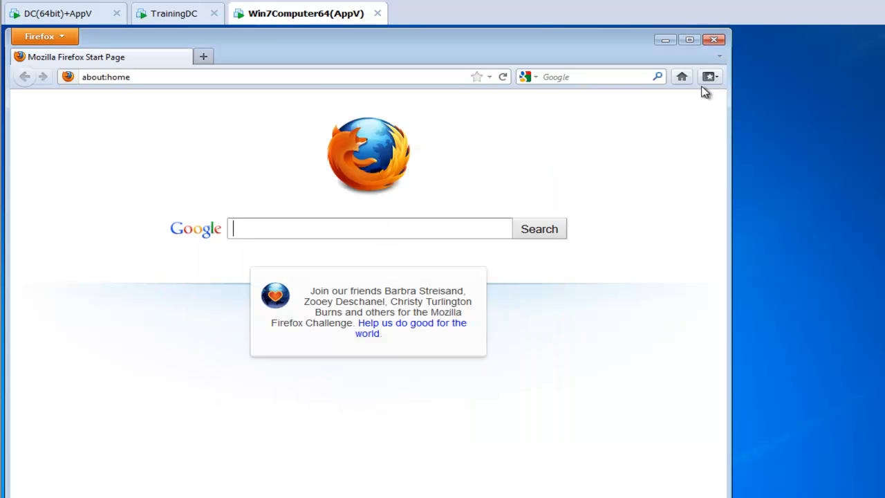
click(715, 41)
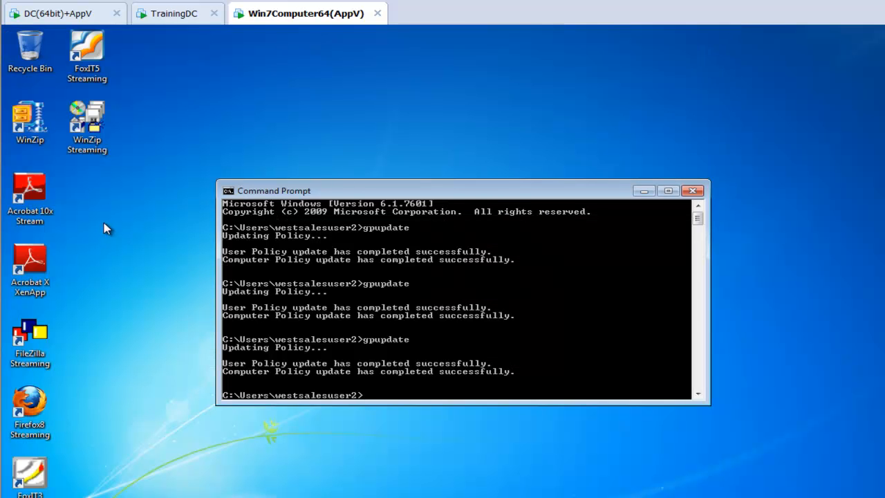
Switch to DC(64bit)+AppV and create a GPO named "Lock down Firefox for all users" linked to West Sales Users.
click(72, 14)
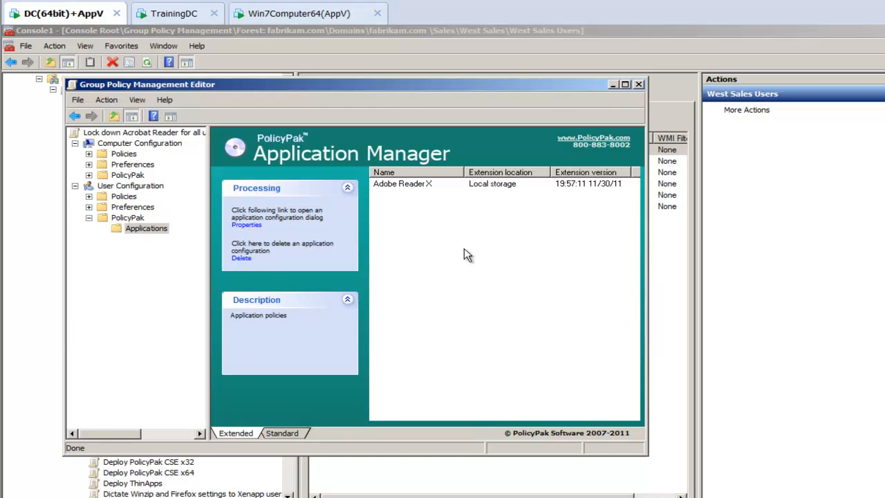
key(alt+F4)
right_click(153, 294)
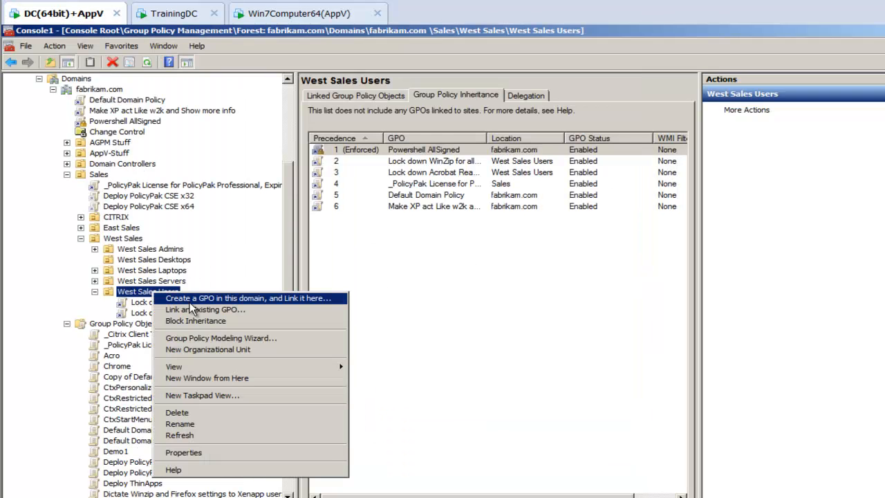
click(305, 302)
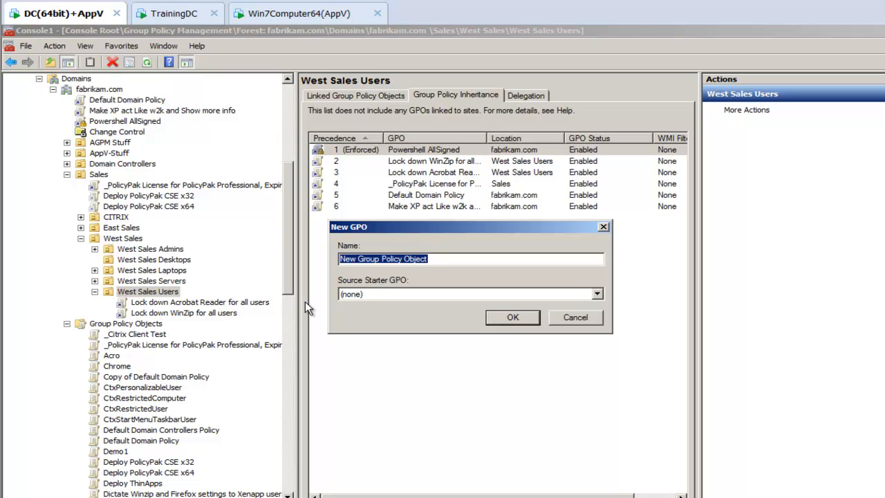
text(Lock dow)
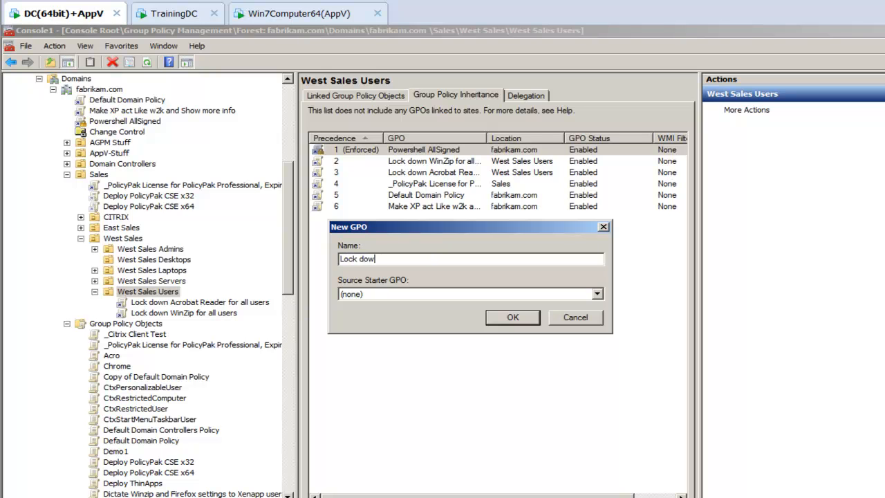
text(n Firefox for all users)
key(Return)
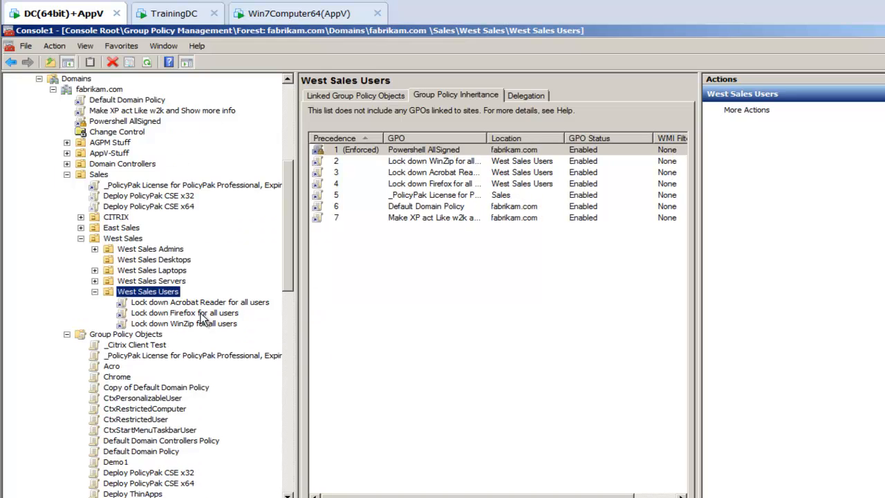
Edit the Firefox GPO and add PolicyPak for Mozilla Firefox to the user-side PolicyPak Applications.
right_click(203, 311)
click(220, 311)
click(88, 217)
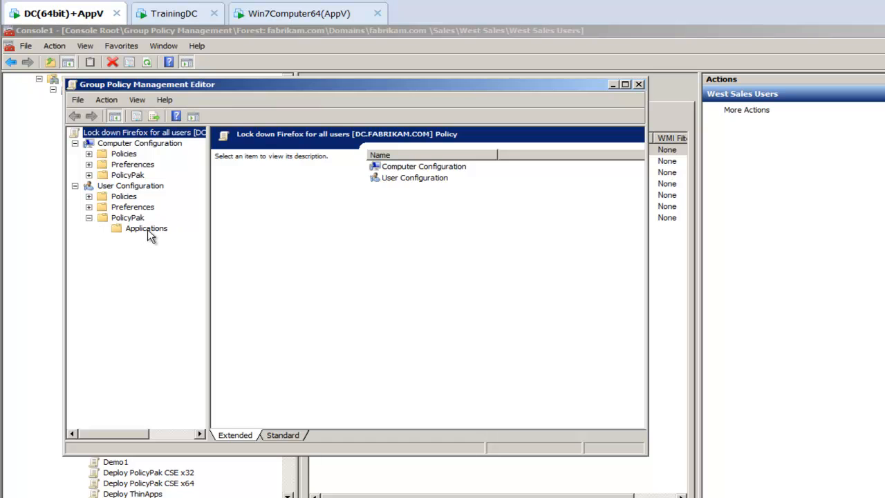
click(147, 230)
right_click(148, 229)
mouse_move(173, 236)
mouse_move(220, 236)
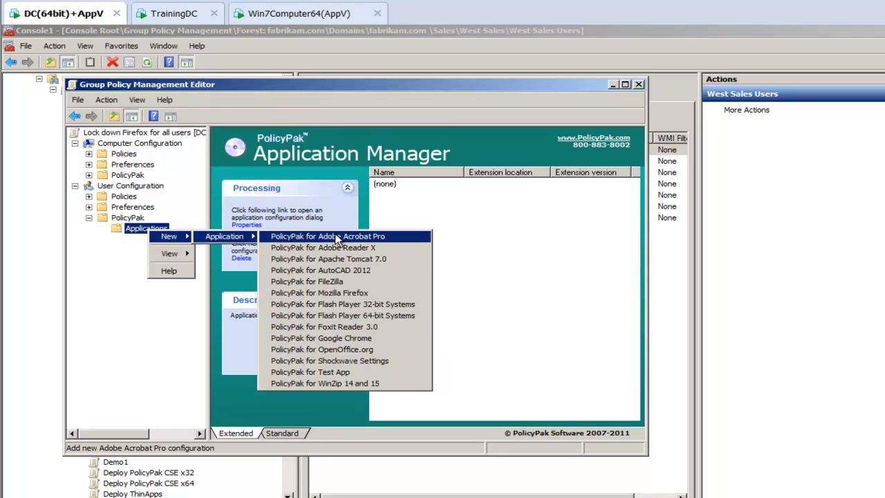
click(387, 295)
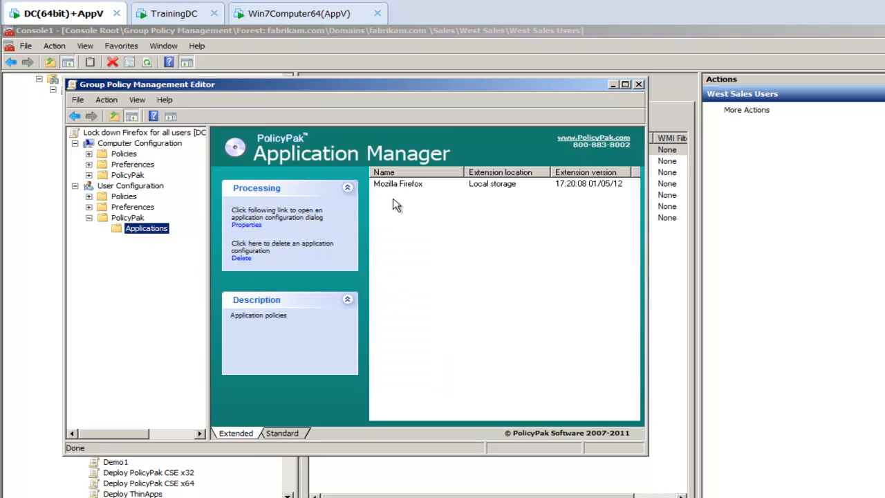
double_click(394, 184)
drag(297, 91, 533, 149)
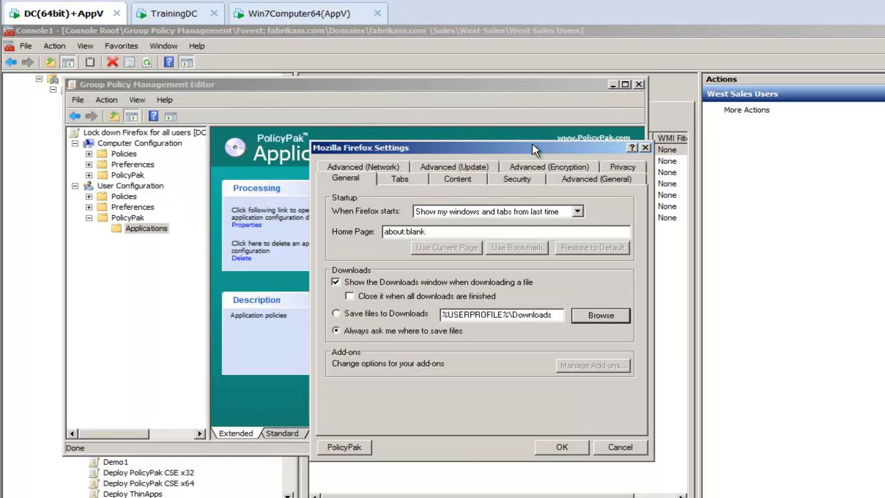
click(446, 232)
drag(400, 232, 365, 235)
text(www.policypak.com)
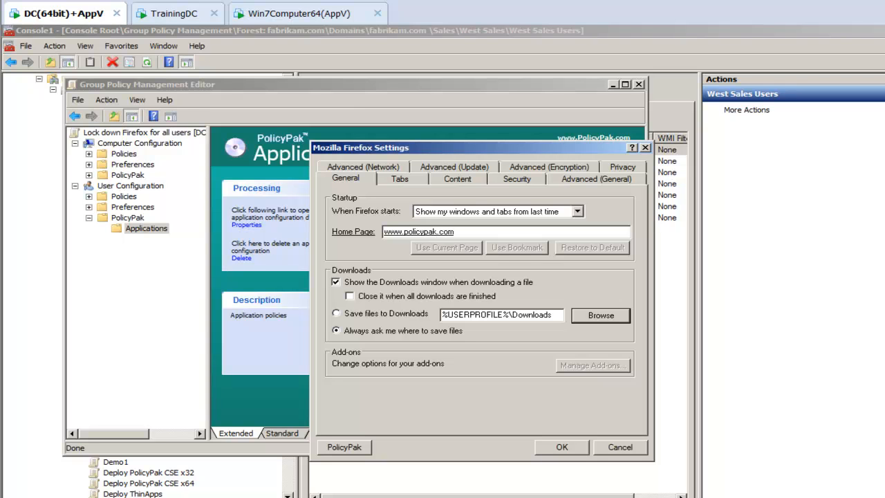
Enforce add-on install warnings, attack site blocking and web forgery blocking as enabled in the Security policy settings, and save them.
click(522, 182)
double_click(405, 219)
click(407, 233)
click(407, 232)
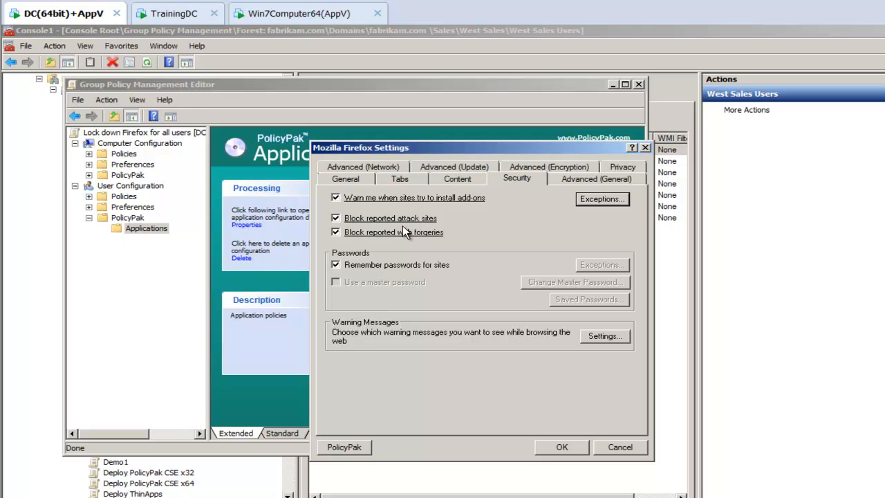
click(559, 448)
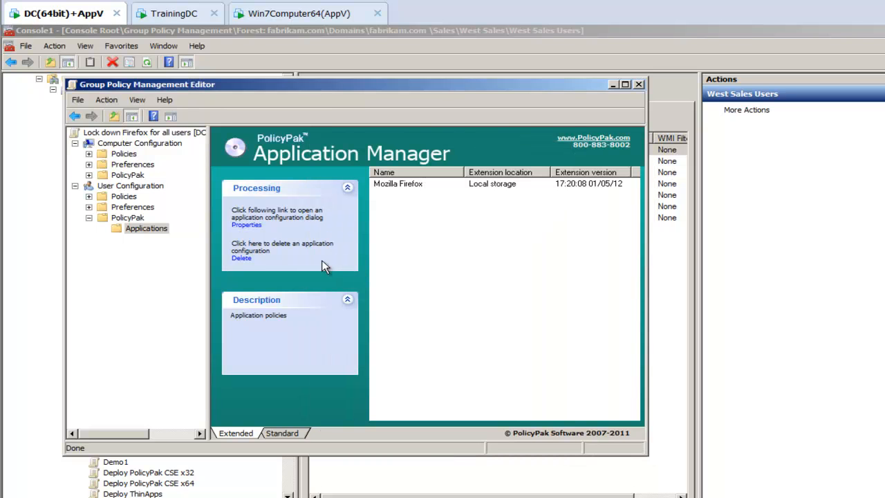
Switch to Win7Computer64(AppV) and rerun gpupdate in the Command Prompt.
click(275, 17)
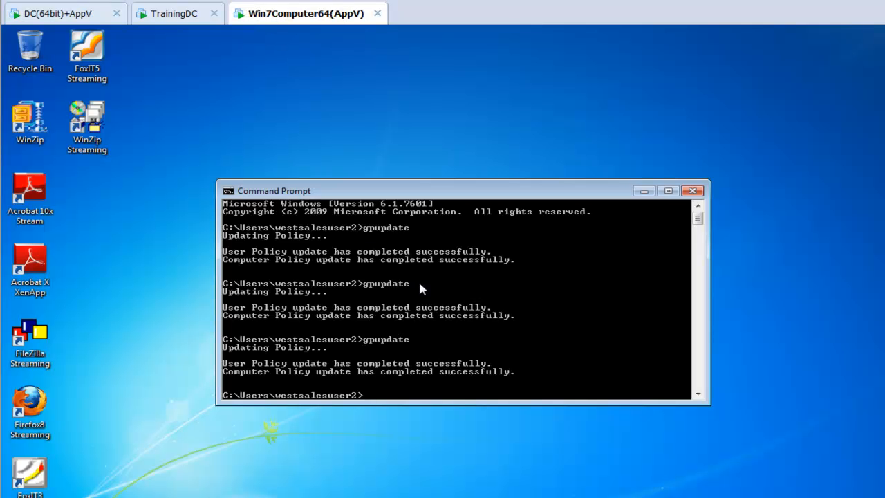
key(Up)
key(Return)
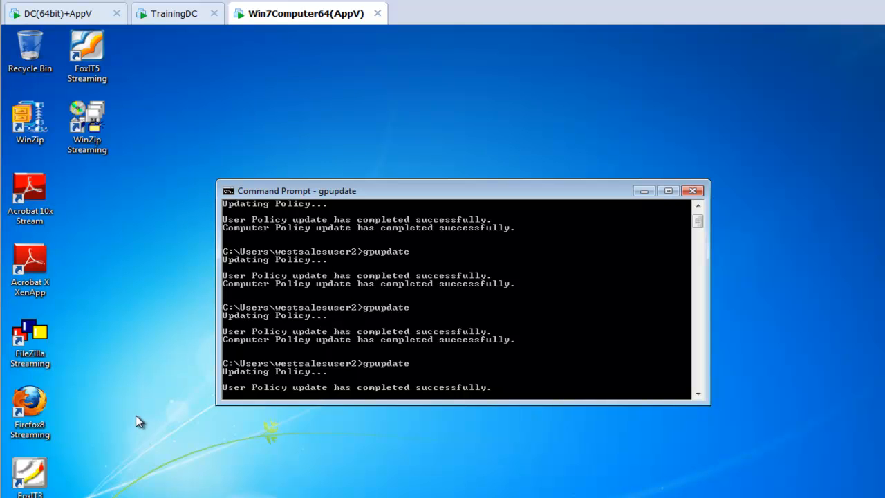
Launch Firefox8 Streaming and uncheck the add-on warning, attack site and web forgery options under Security.
double_click(36, 409)
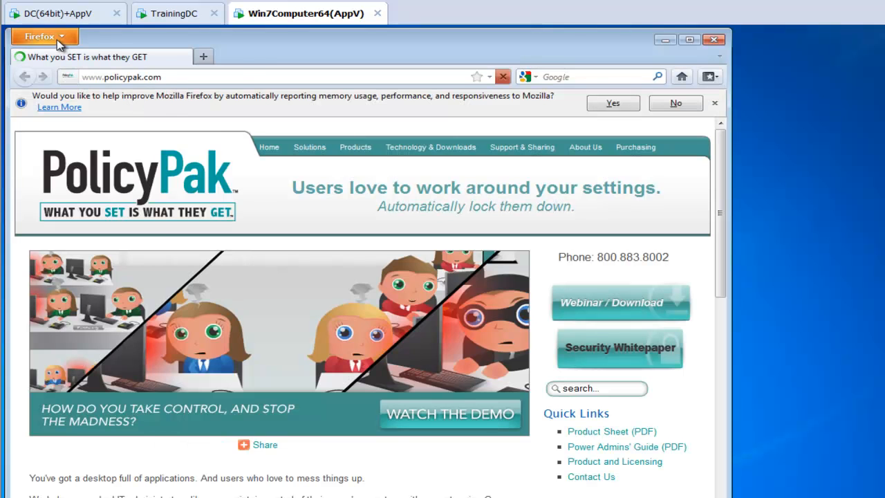
click(58, 38)
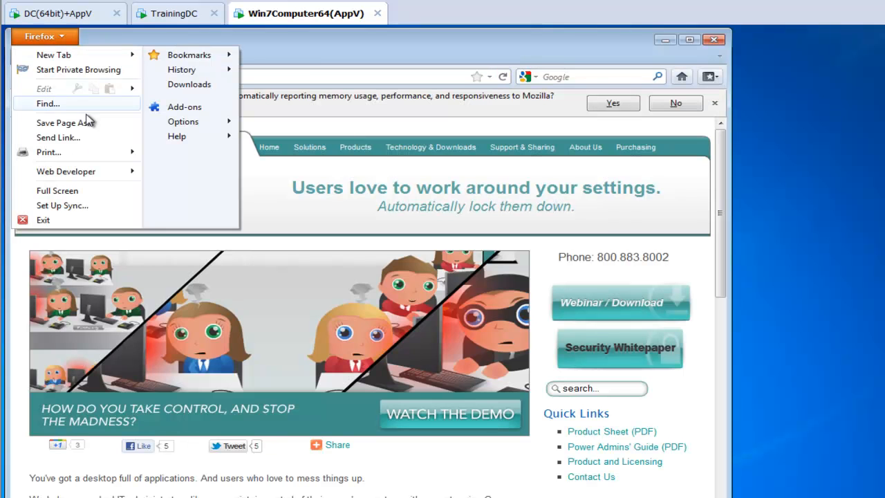
click(184, 125)
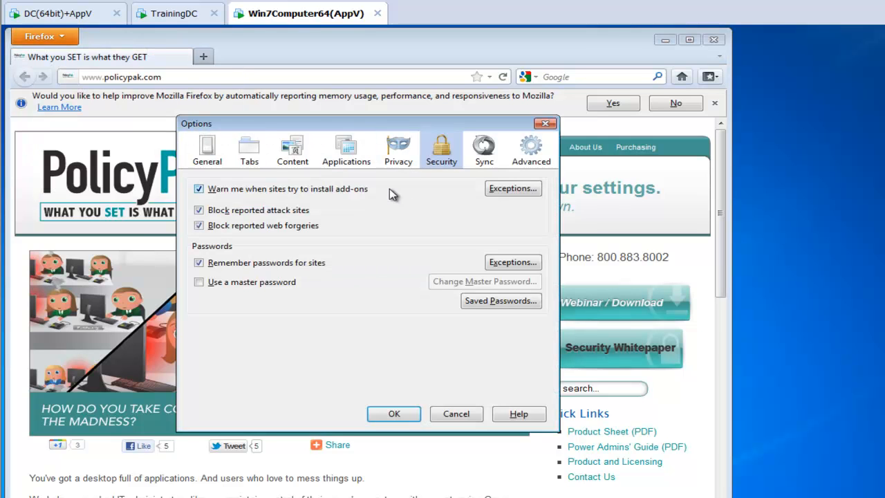
click(259, 189)
click(245, 210)
click(242, 226)
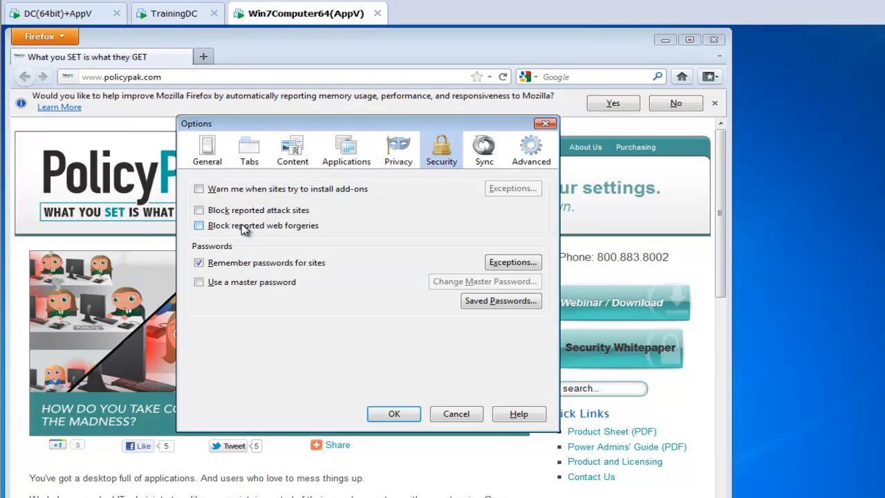
click(210, 149)
drag(347, 238, 211, 222)
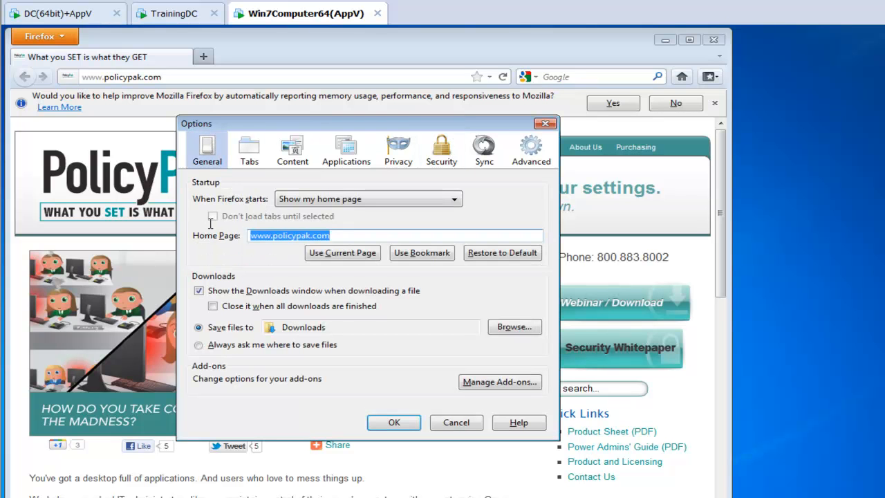
text(www.test)
key(BackSpace)
key(BackSpace)
key(BackSpace)
key(BackSpace)
text(google.com)
key(Return)
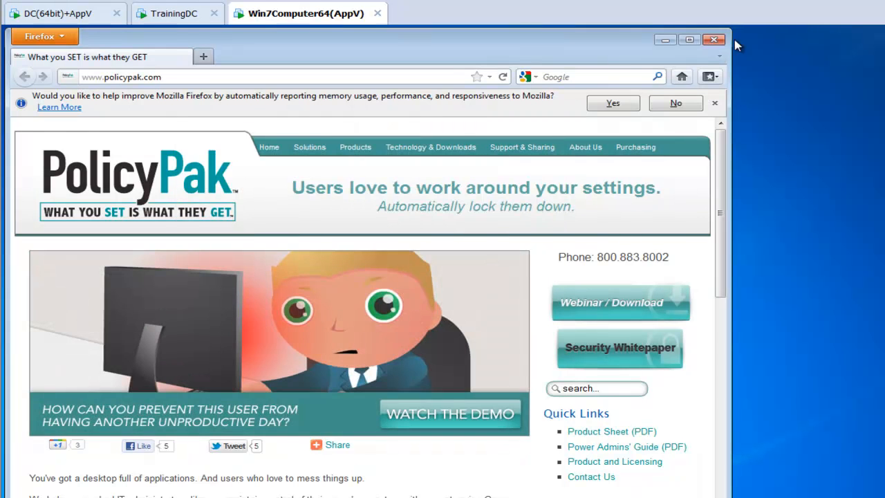
Close Firefox and refresh Group Policy again with gpupdate.
click(717, 40)
key(Up)
key(Return)
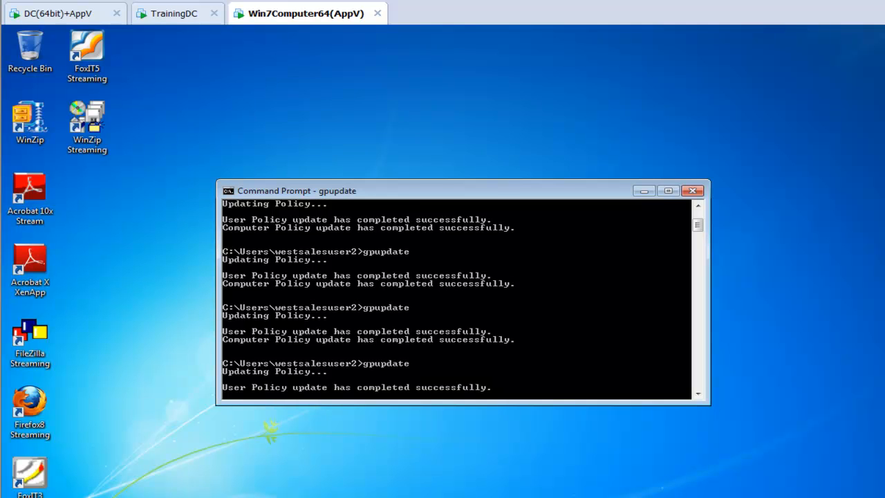
Relaunch Firefox8 Streaming, check the Home Page and Security options against the policy, and close the options.
double_click(29, 408)
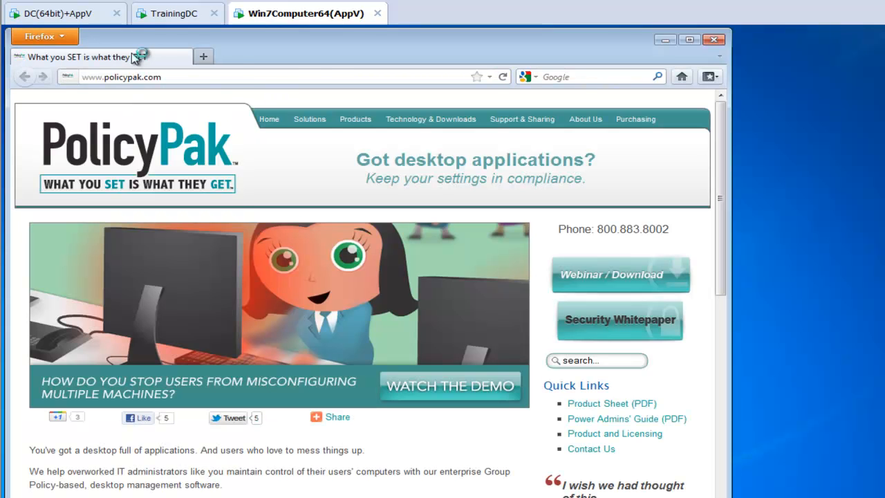
click(39, 36)
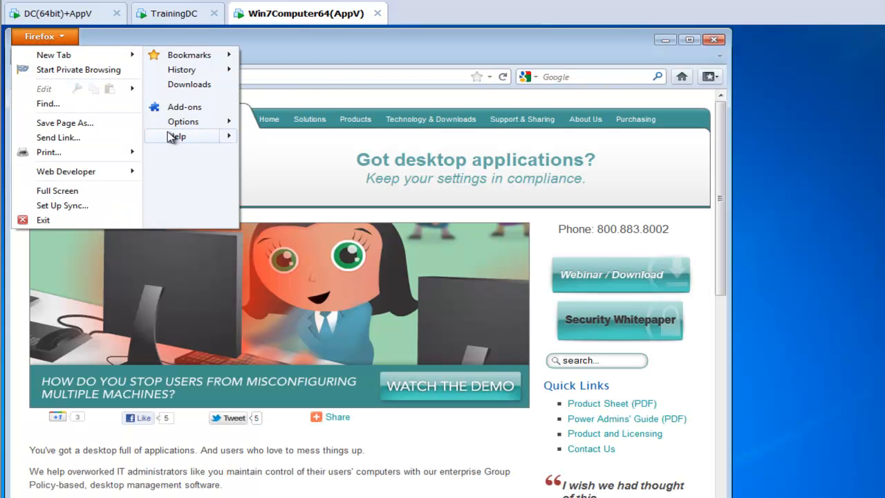
click(197, 123)
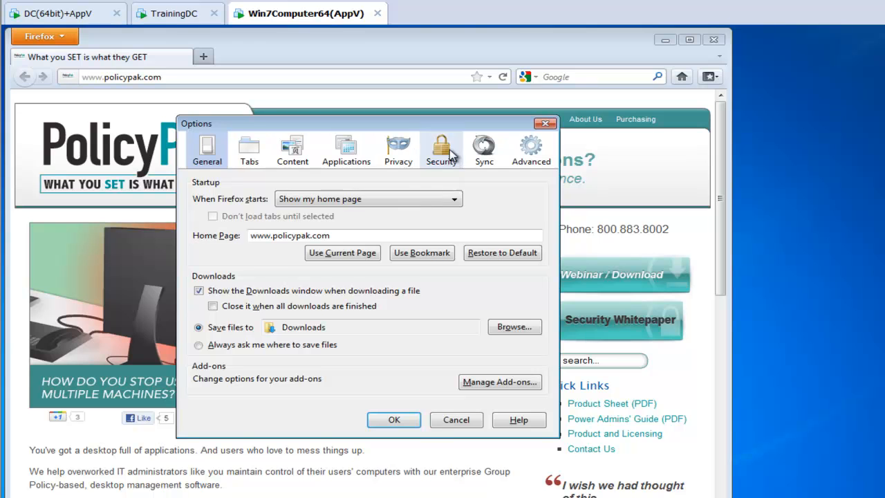
click(446, 153)
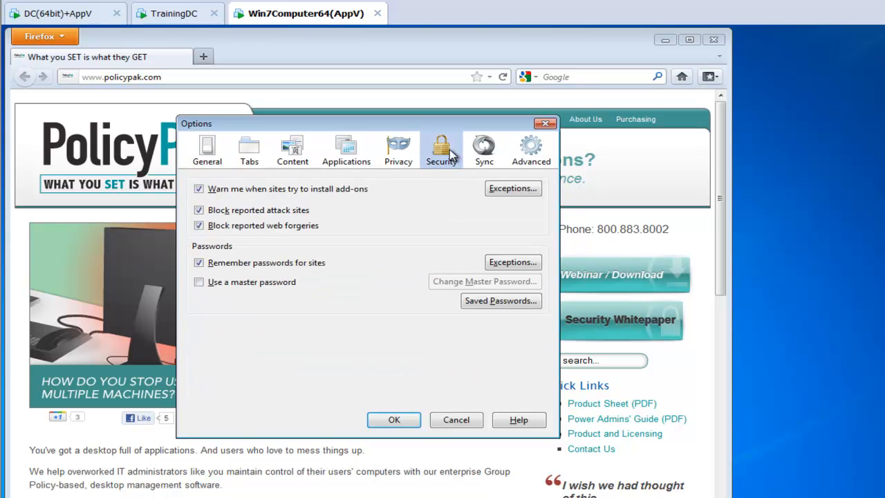
click(543, 127)
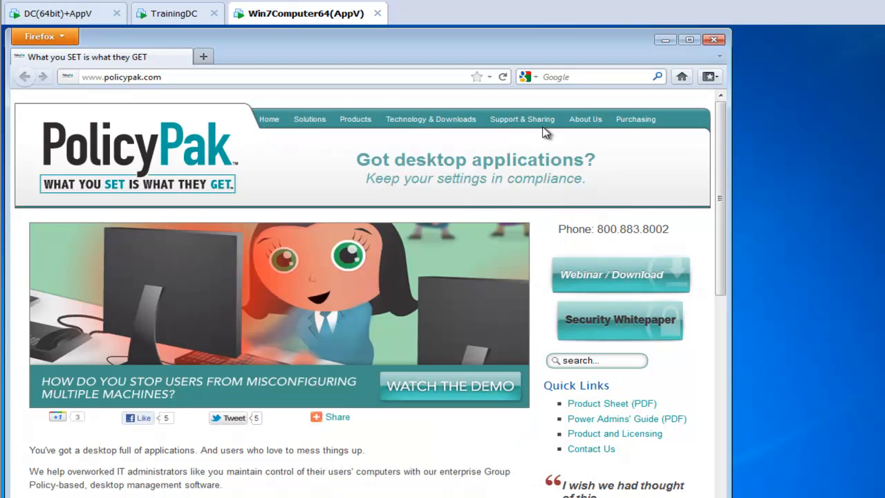
Move Firefox aside, review the installed programs in Control Panel's Programs and Features, and close the window.
drag(470, 54, 677, 67)
key(super)
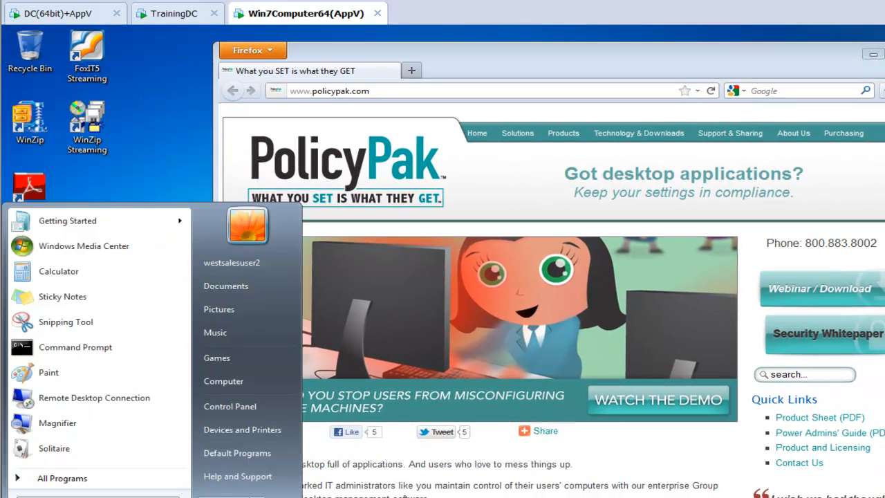
click(278, 408)
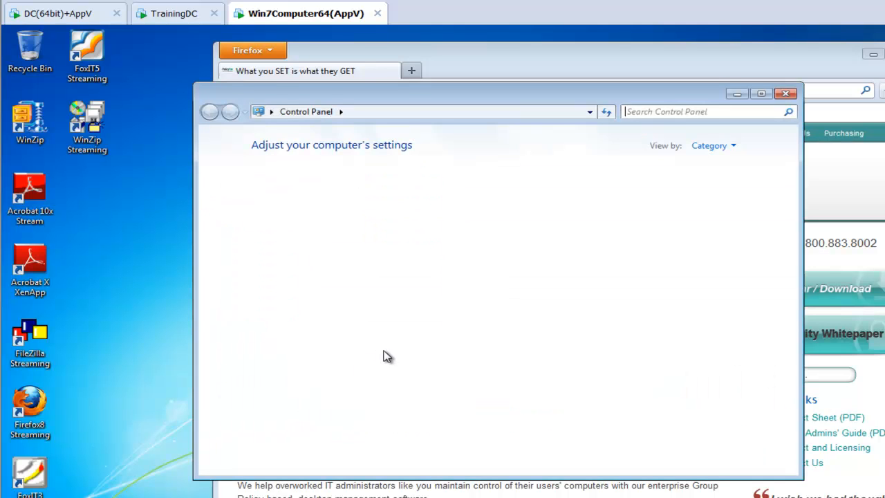
click(322, 330)
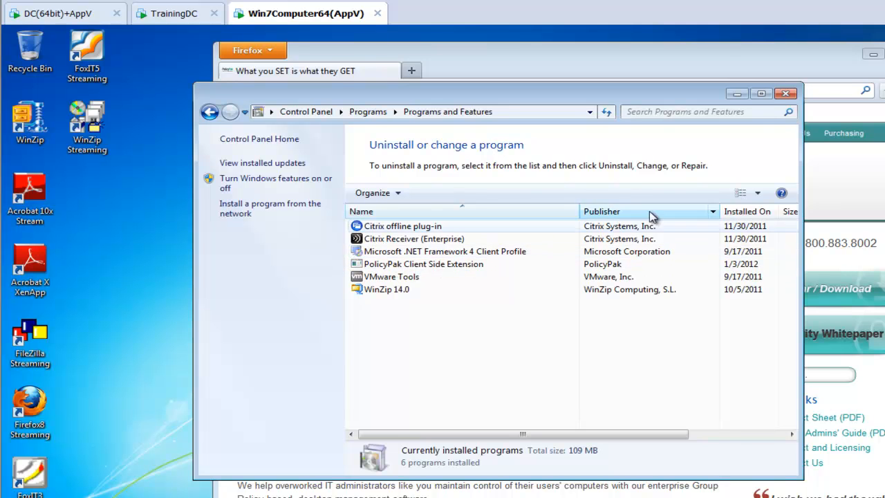
click(785, 94)
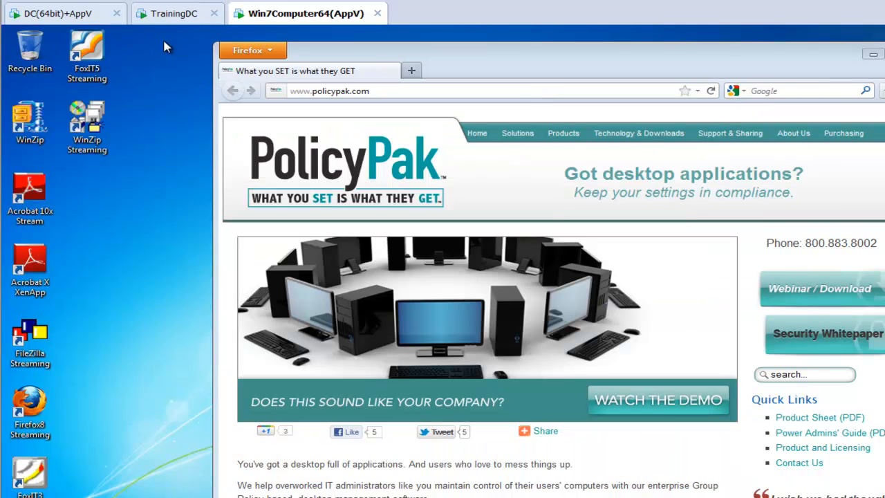
Switch to the TrainingDC machine and bring the Citrix Streaming Profiler with Firefox8.profile fully into view.
click(172, 19)
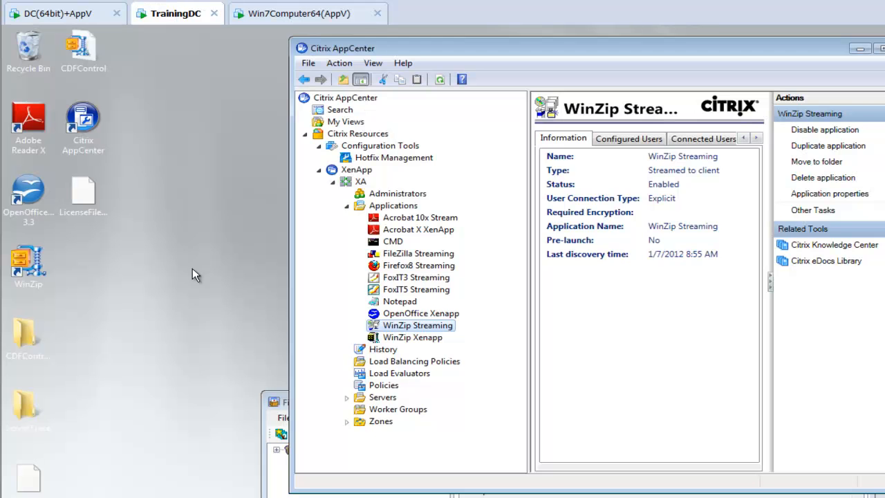
click(311, 480)
drag(338, 408, 252, 302)
drag(393, 301, 335, 141)
Delete the pp-ppupdate-citrix.cmd pre-launch script in the Firefox8 profile properties.
right_click(185, 195)
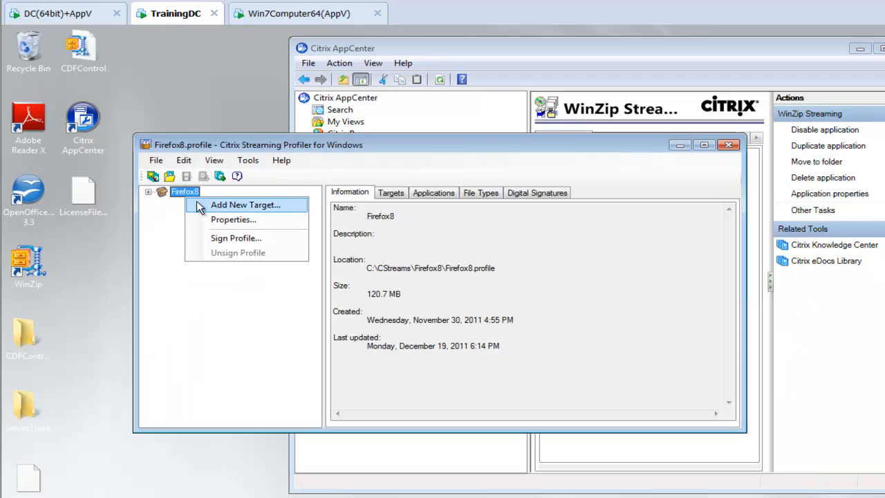
click(233, 220)
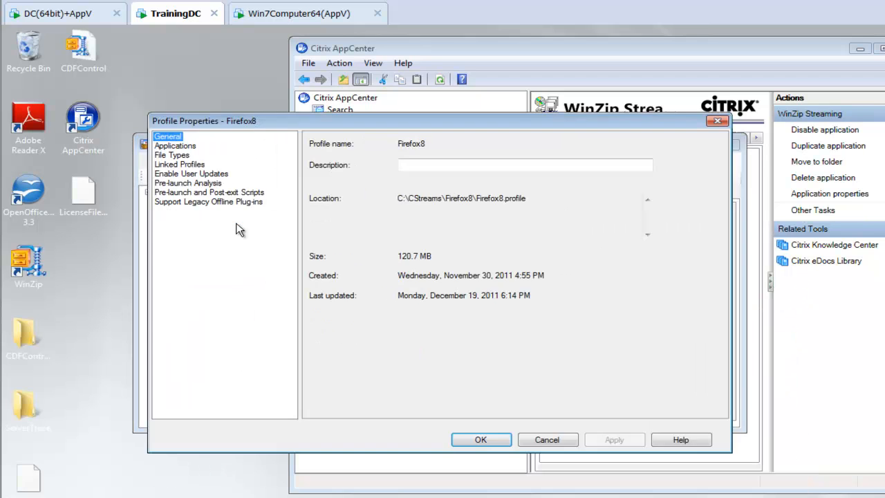
click(197, 192)
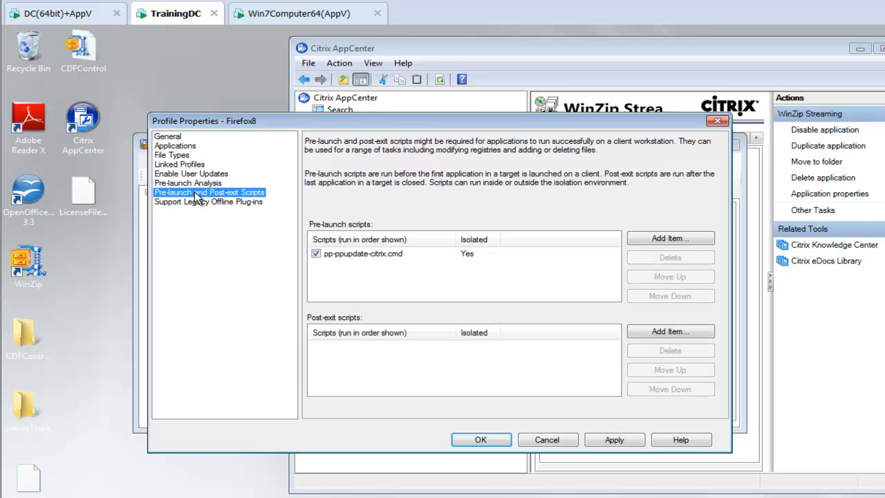
click(365, 255)
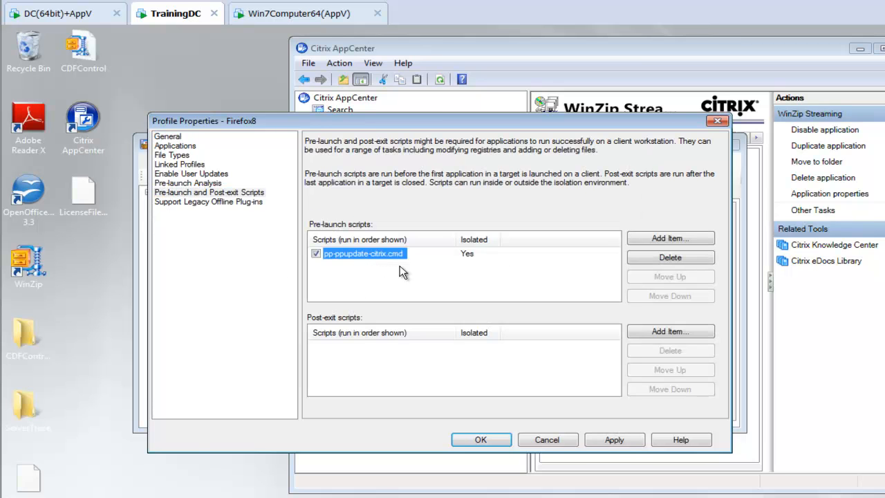
click(649, 257)
Start adding a pre-launch script and examine the contents of pp-ppupdate-citrix in C:\CStreams with Notepad, closing it without changes.
click(660, 237)
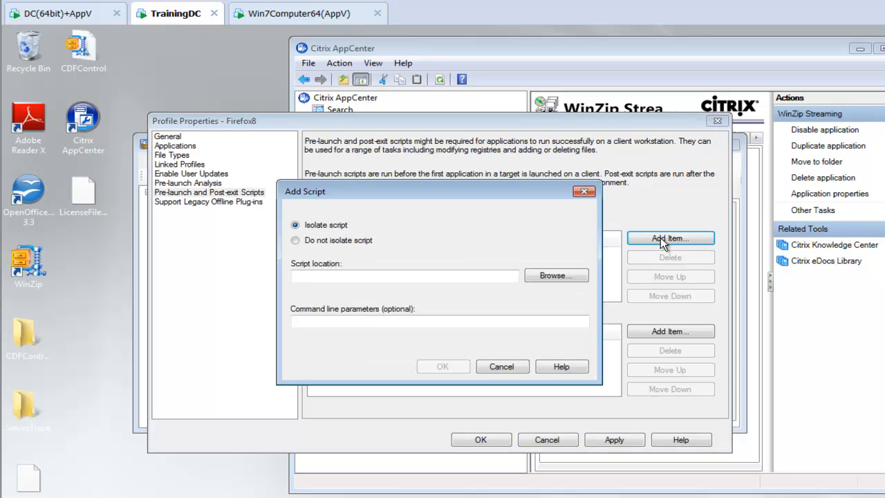
click(546, 275)
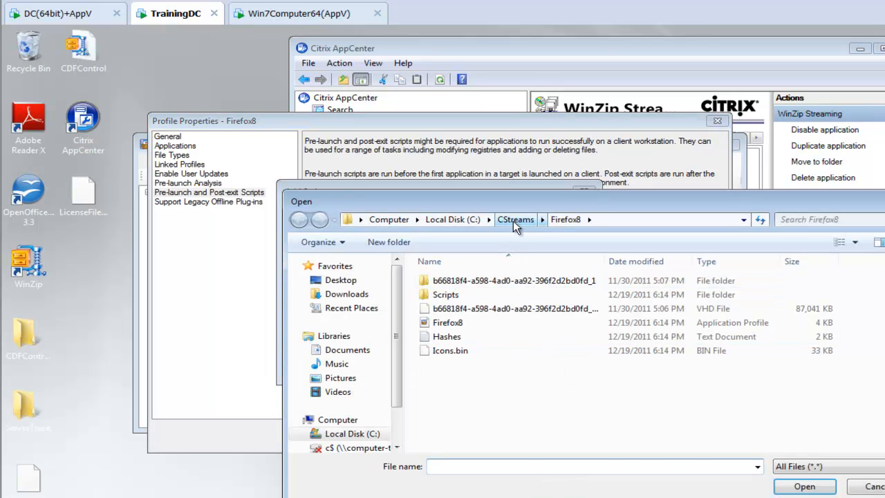
click(514, 220)
scroll(691, 414, down, 1)
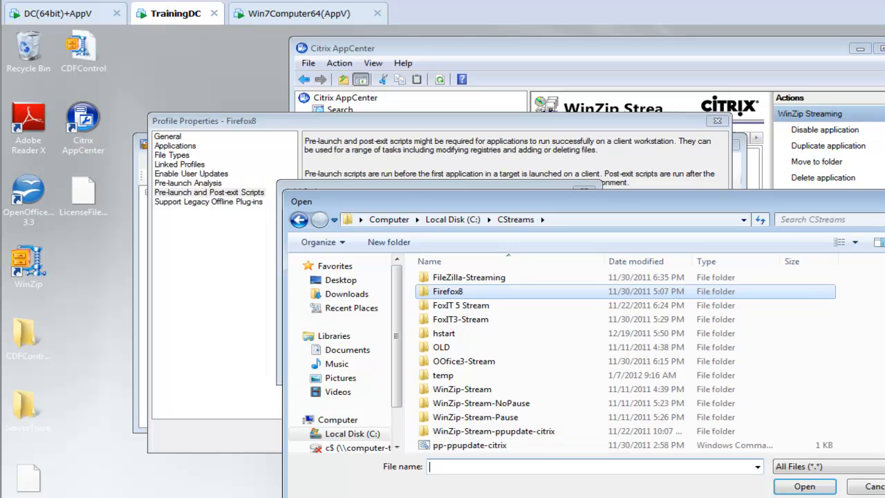
click(485, 445)
right_click(486, 445)
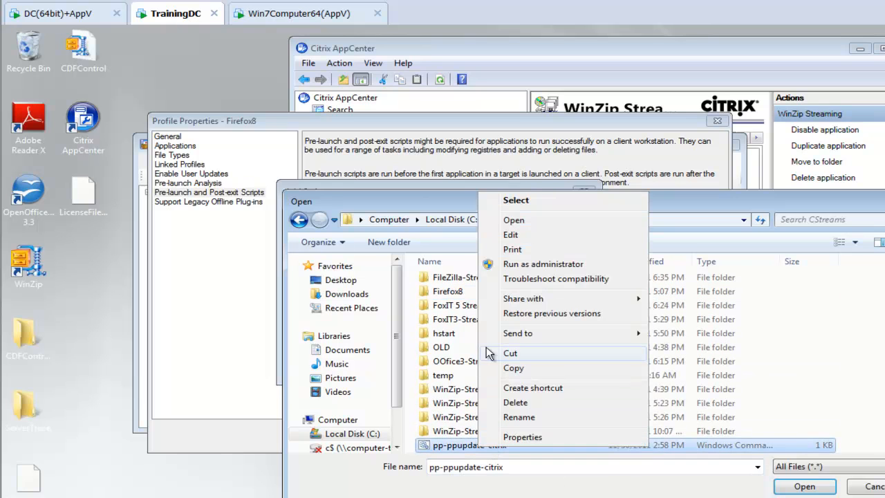
click(512, 235)
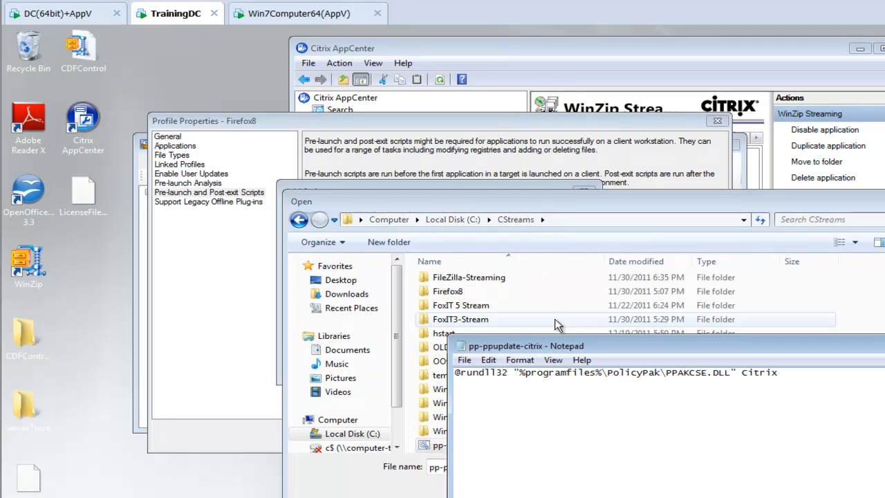
drag(557, 346, 488, 322)
drag(728, 322, 707, 321)
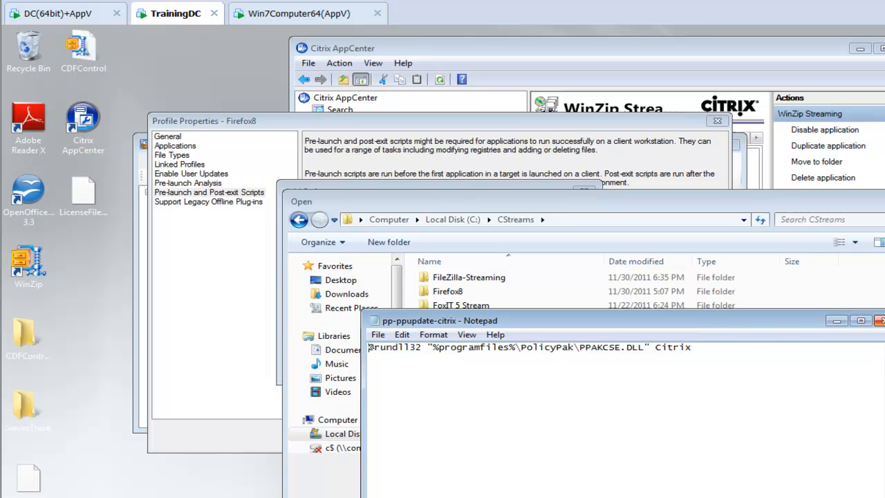
click(879, 320)
key(Escape)
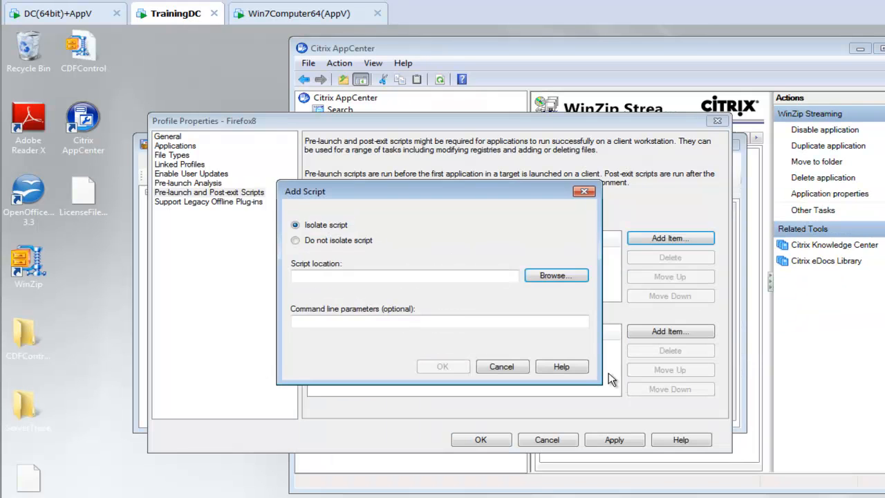
Add C:\CStreams\pp-ppupdate-citrix.cmd as an isolated pre-launch script and accept the Firefox8 profile properties.
click(549, 276)
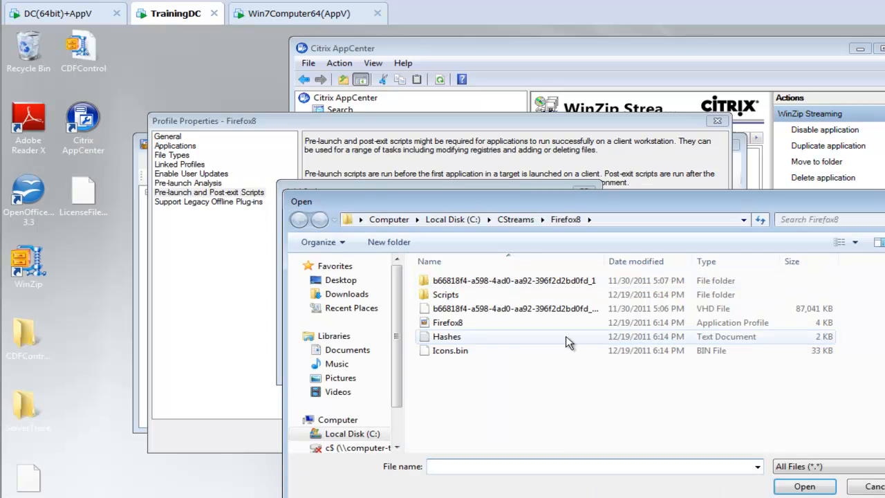
click(515, 219)
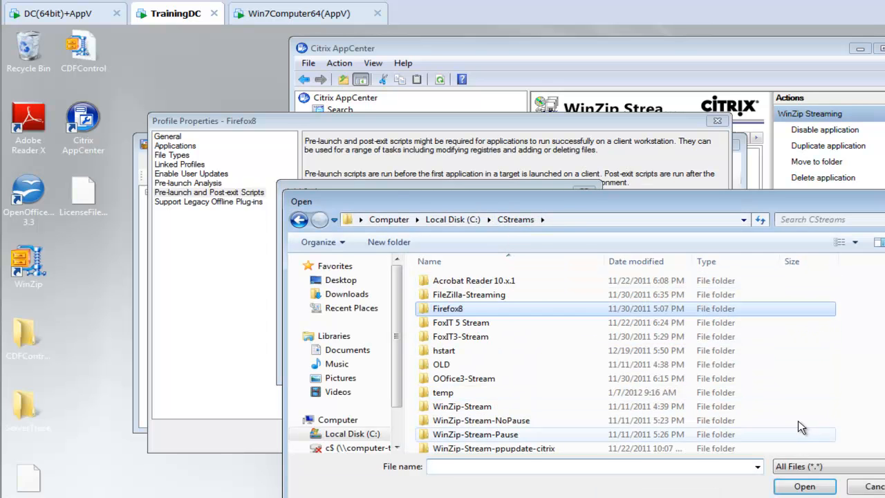
scroll(747, 419, down, 1)
double_click(482, 444)
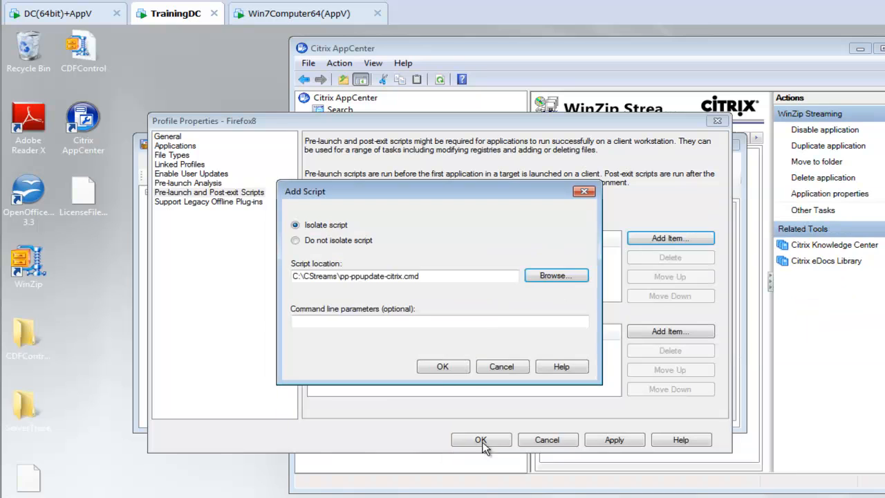
key(Return)
click(484, 440)
Save the Firefox8 profile, move the Streaming Profiler out of the way, and switch back to the Win7Computer64(AppV) machine.
click(155, 160)
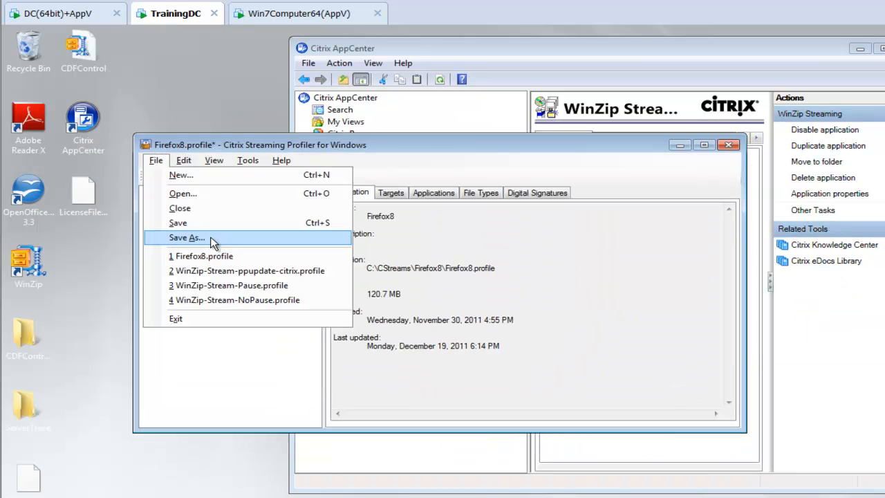
click(207, 226)
drag(435, 145, 435, 376)
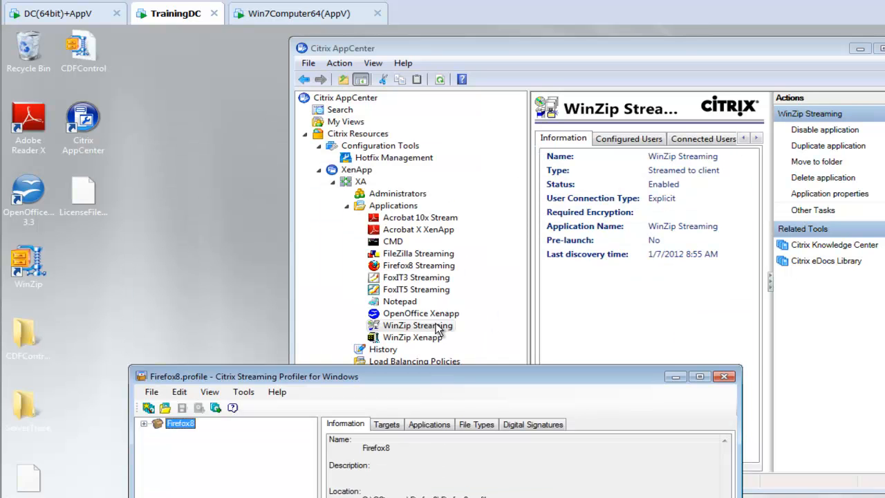
click(270, 14)
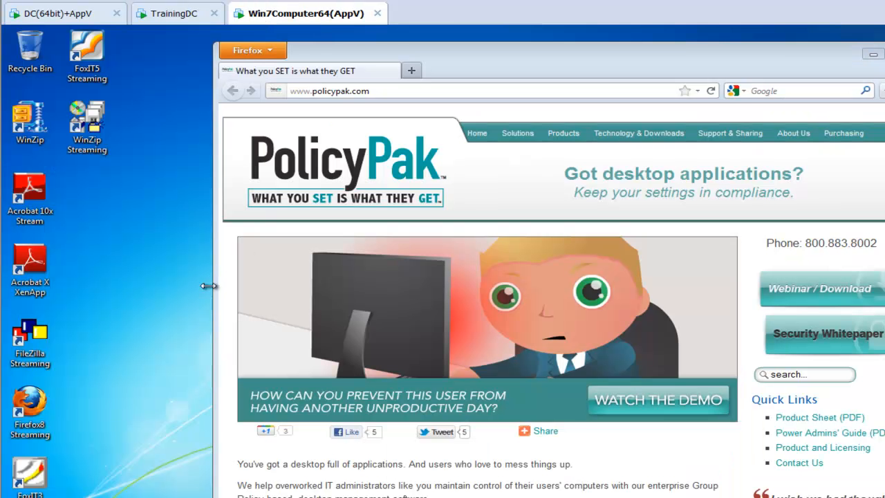